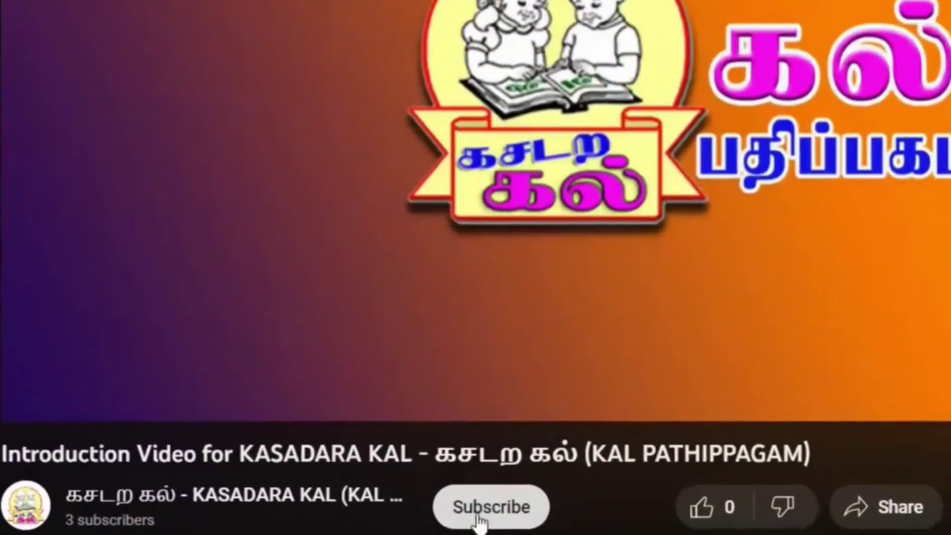
- Subscribe to the YouTube channel, set its notifications to All, and like the video
{"action": "left_click", "coordinate": [483, 513]}
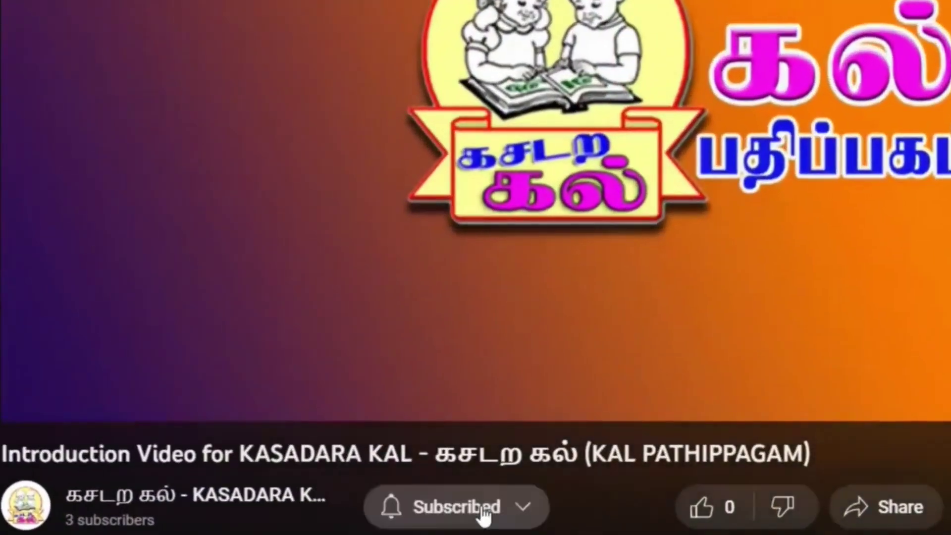
{"action": "left_click", "coordinate": [393, 510]}
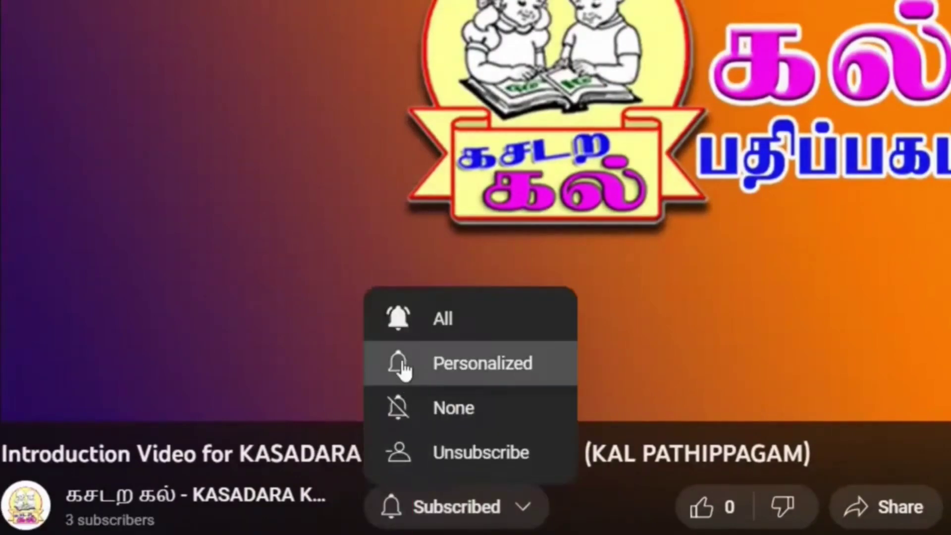
{"action": "left_click", "coordinate": [407, 330]}
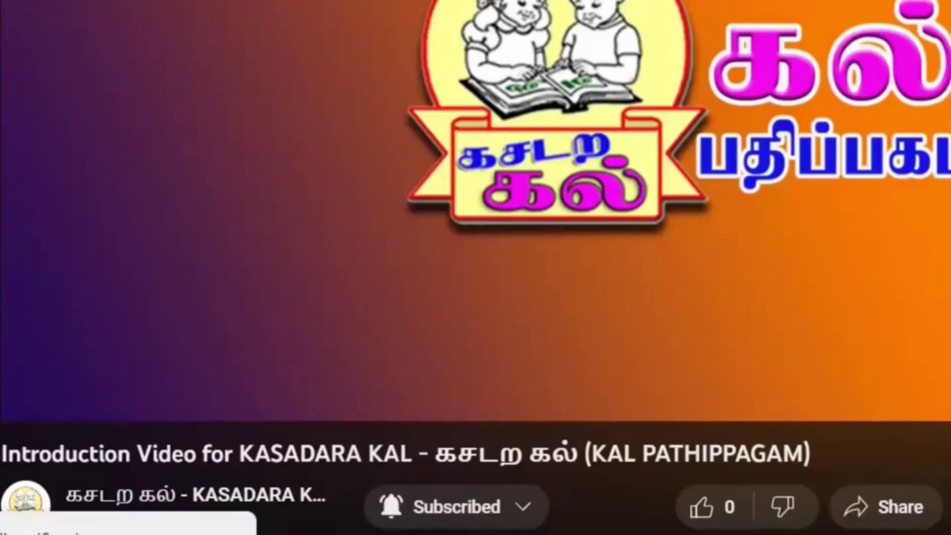
{"action": "left_click", "coordinate": [739, 513]}
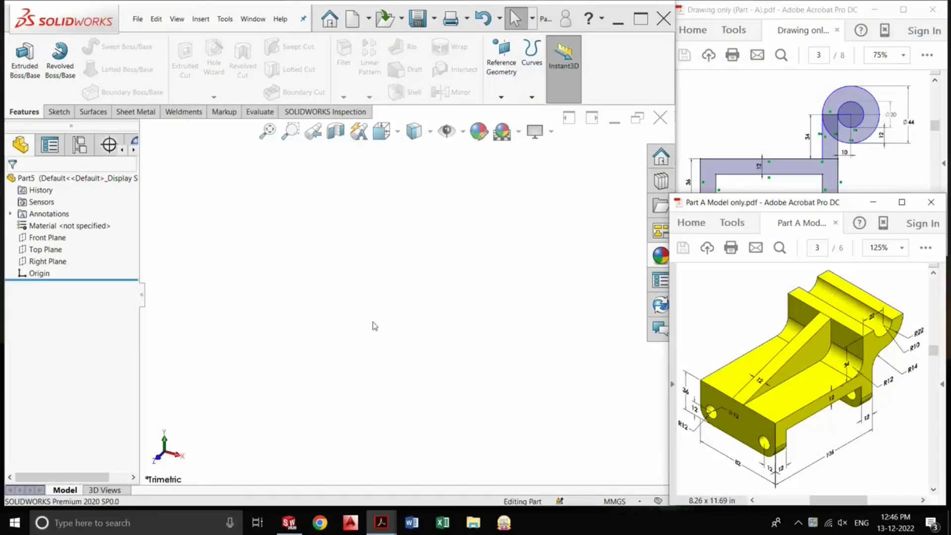
- Create a new blank SOLIDWORKS Part document (Part5) beside the reference PDFs
{"action": "left_click", "coordinate": [375, 325]}
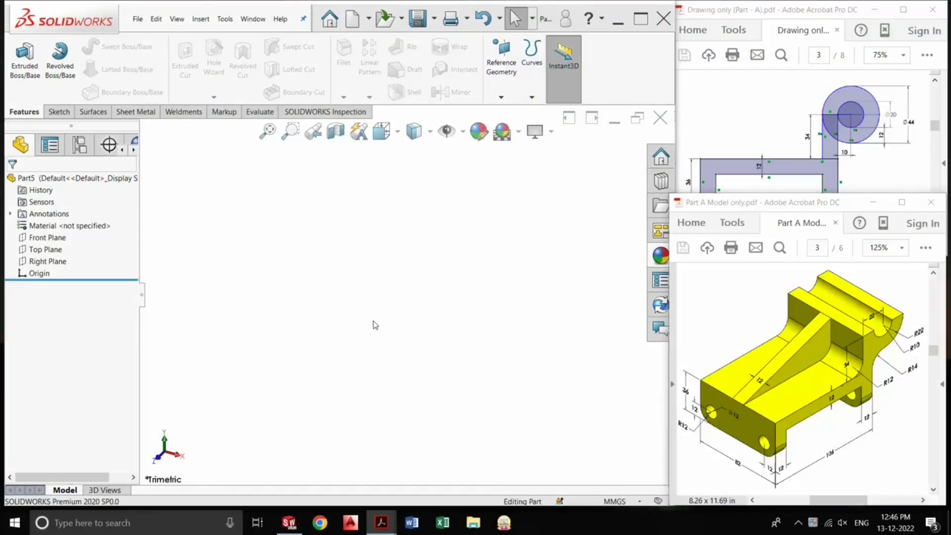
{"action": "left_click", "coordinate": [354, 23]}
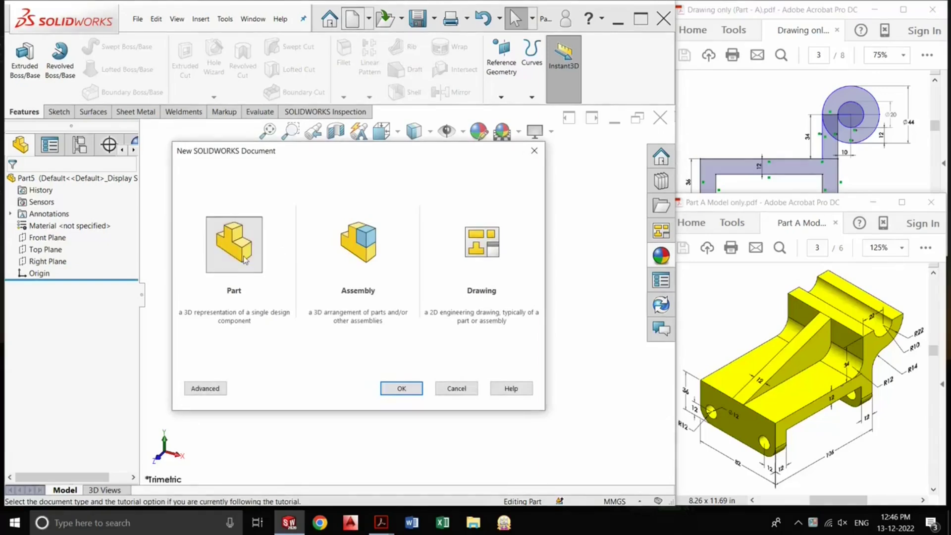
{"action": "left_click", "coordinate": [245, 260]}
{"action": "left_click", "coordinate": [399, 389]}
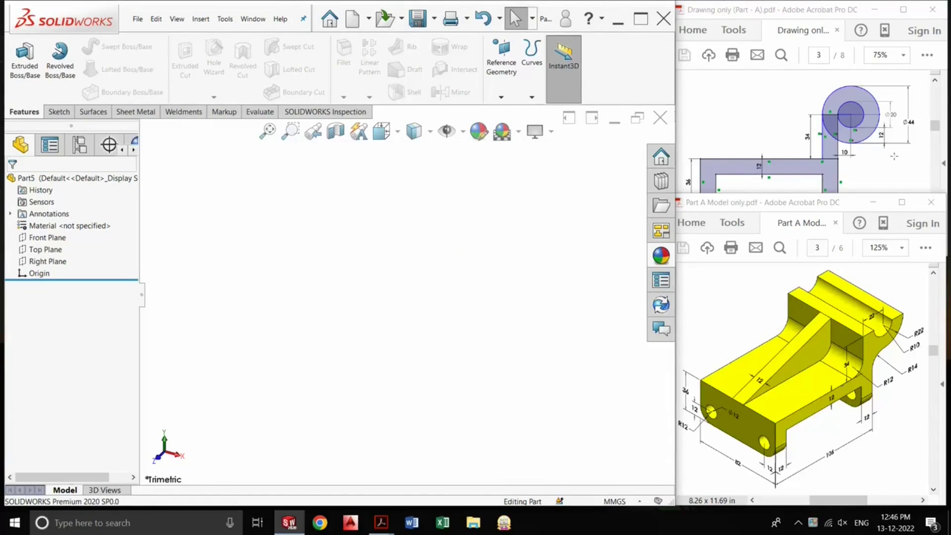
- Scroll the Part A drawing between pages 2 and 3 to study the 106, 36 and 12 profile dimensions
{"action": "left_click", "coordinate": [895, 139]}
{"action": "left_click", "coordinate": [830, 155]}
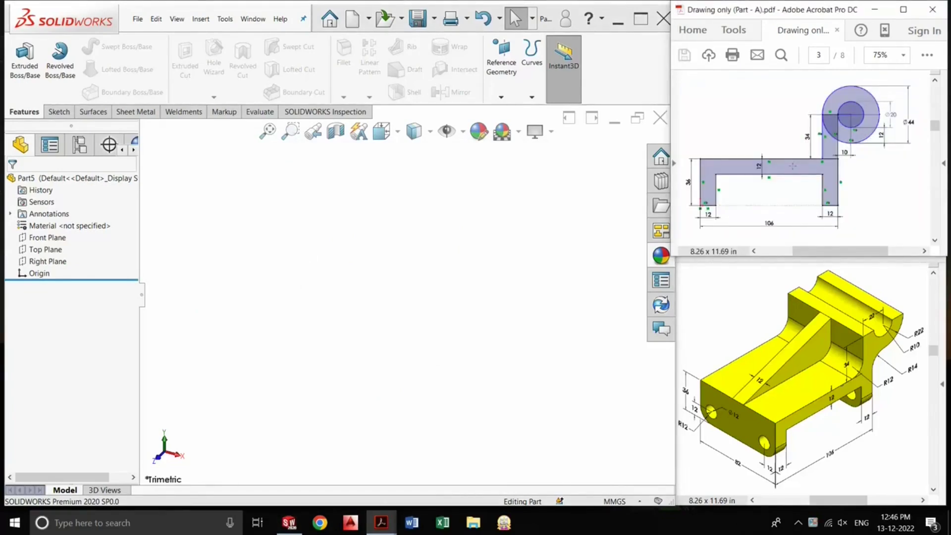
{"action": "scroll", "coordinate": [792, 166], "scroll_direction": "down", "scroll_amount": 5}
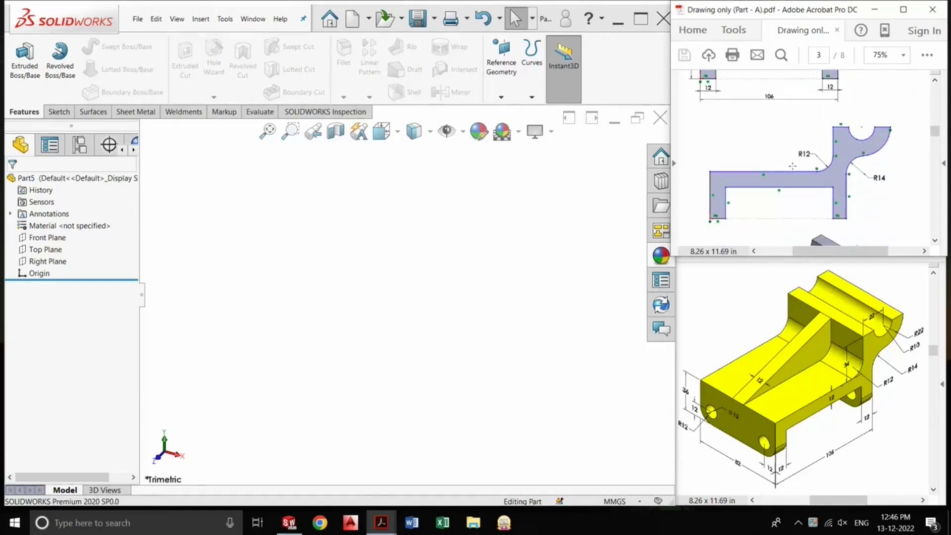
{"action": "scroll", "coordinate": [792, 166], "scroll_direction": "down", "scroll_amount": 1}
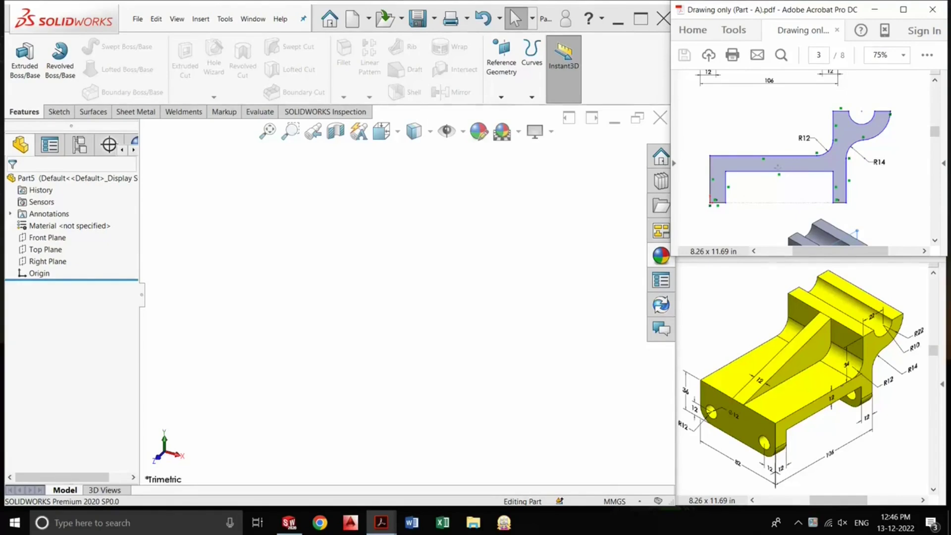
{"action": "scroll", "coordinate": [776, 170], "scroll_direction": "up", "scroll_amount": 8}
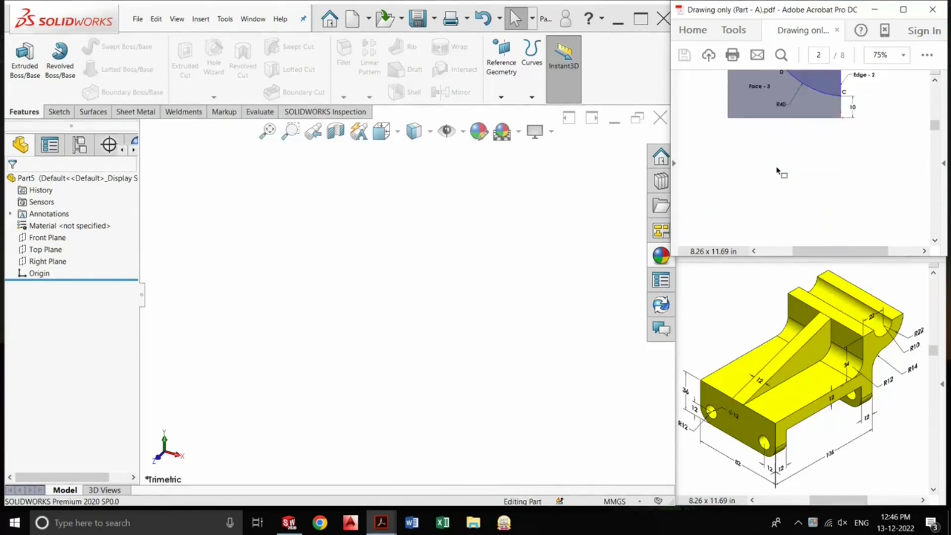
{"action": "scroll", "coordinate": [777, 170], "scroll_direction": "down", "scroll_amount": 6}
{"action": "scroll", "coordinate": [776, 164], "scroll_direction": "up", "scroll_amount": 1}
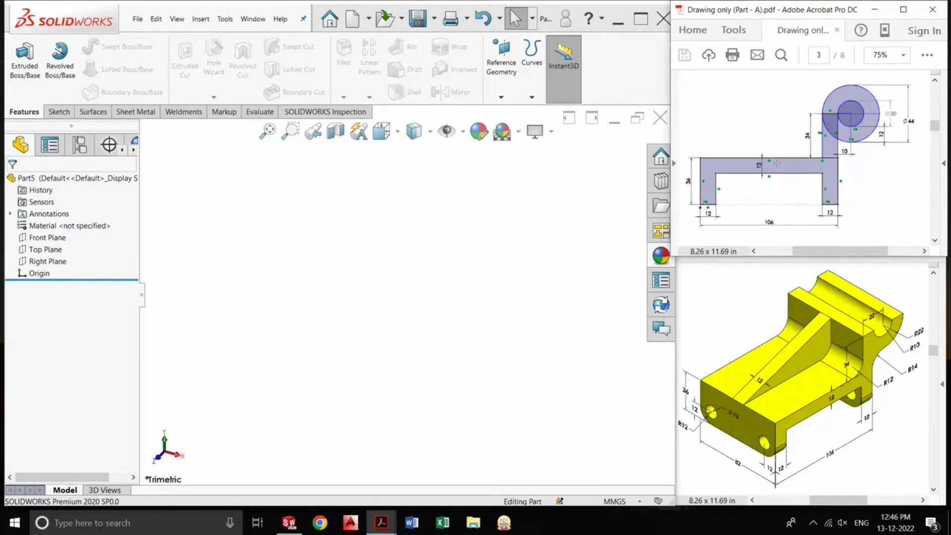
- Start an Extruded Boss/Base sketch on the Right Plane with a rectangle drawn from the origin
{"action": "left_click", "coordinate": [25, 69]}
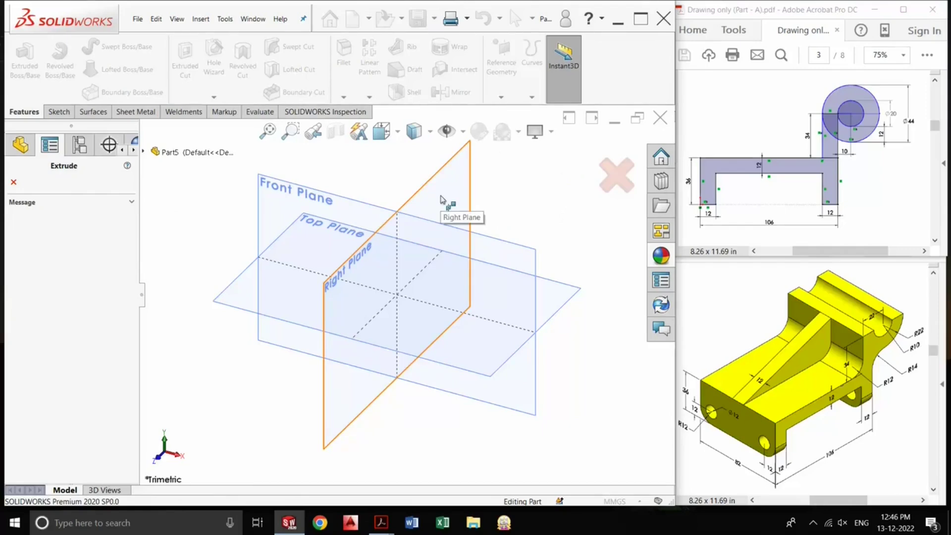
{"action": "left_click", "coordinate": [443, 200]}
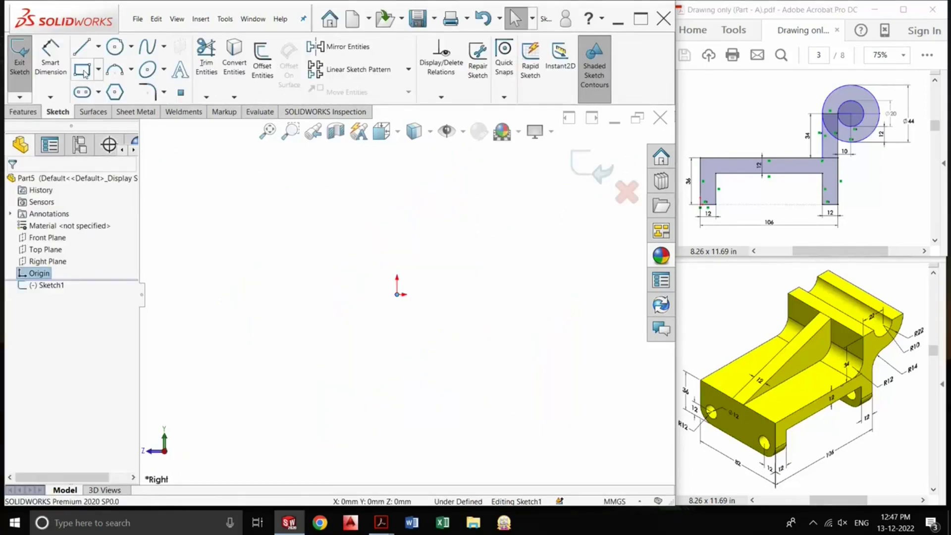
{"action": "key", "text": "r"}
{"action": "left_click", "coordinate": [397, 295]}
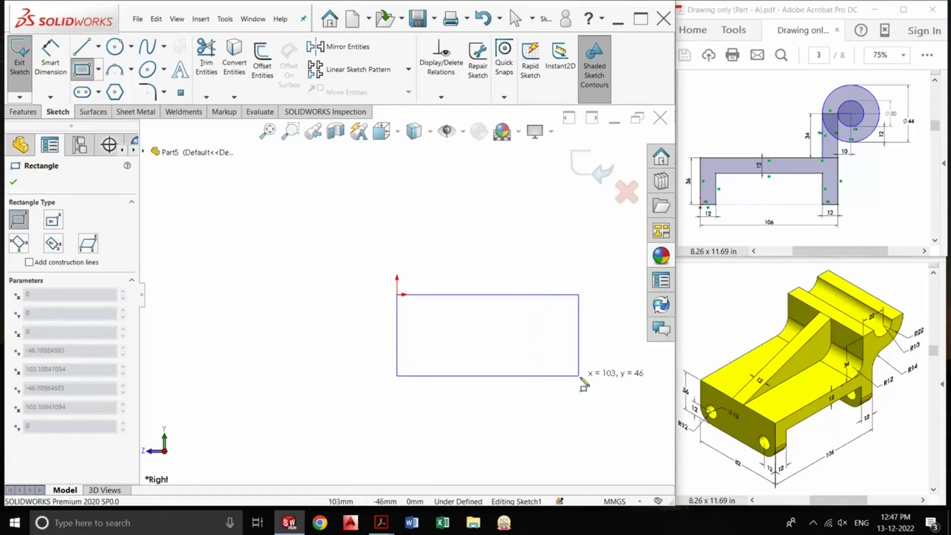
{"action": "left_click", "coordinate": [580, 376]}
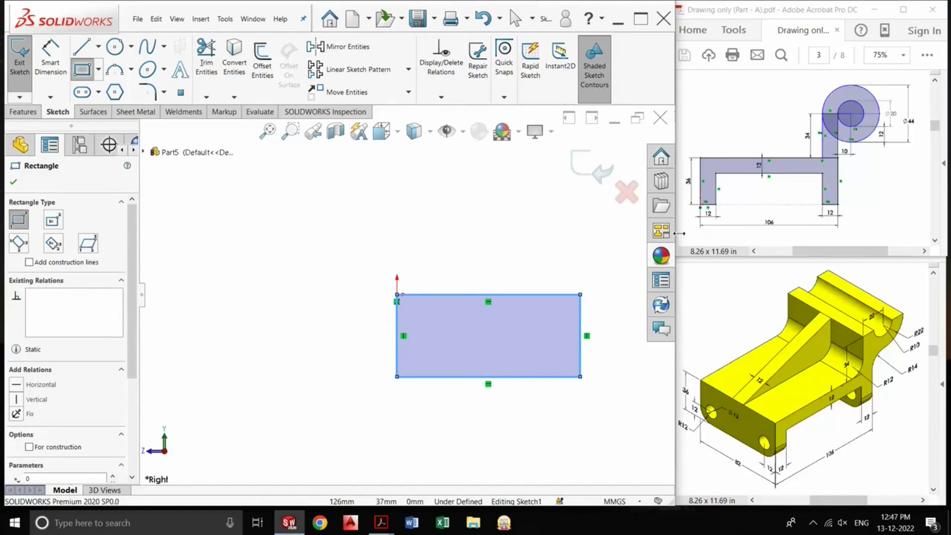
- Dimension the rectangle 106 wide and 36 high
{"action": "left_click", "coordinate": [58, 61]}
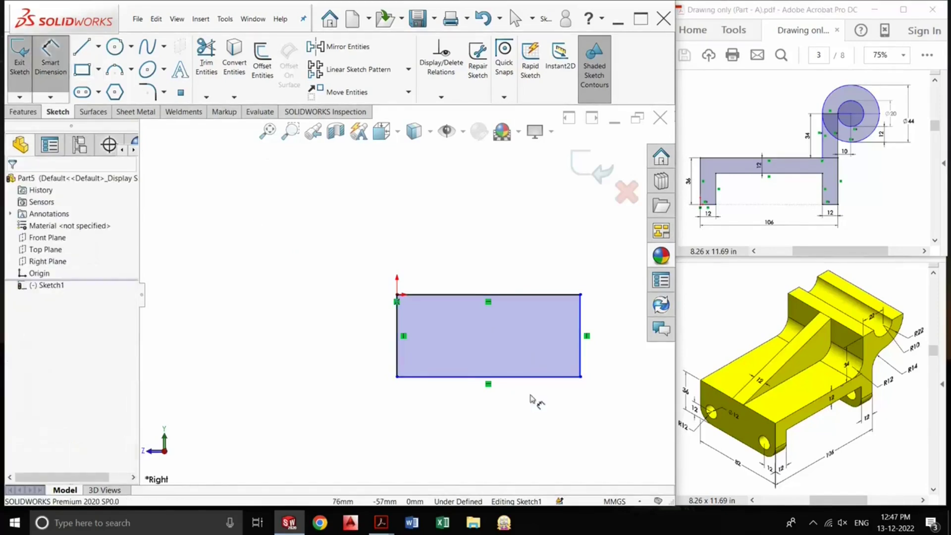
{"action": "left_click", "coordinate": [520, 379]}
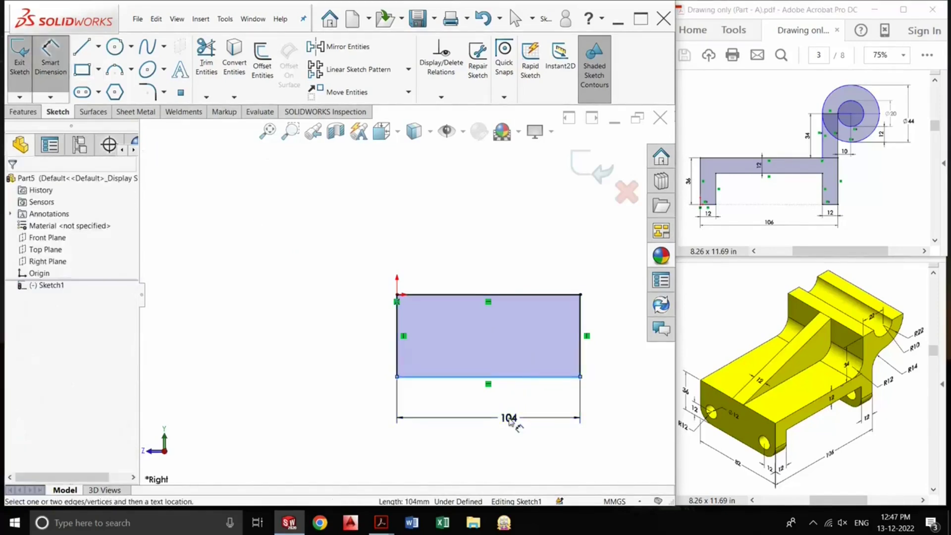
{"action": "left_click", "coordinate": [511, 418]}
{"action": "type", "text": "106"}
{"action": "key", "text": "Return"}
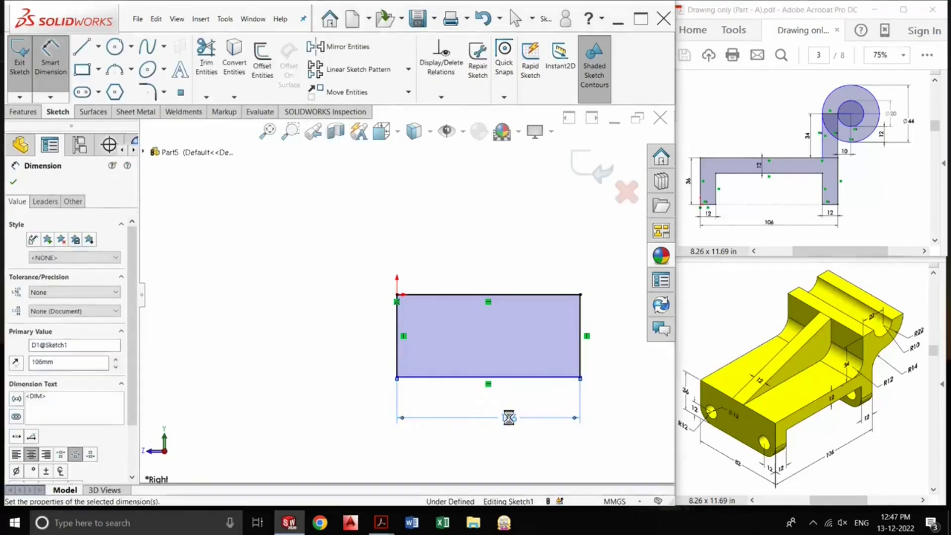
{"action": "left_click", "coordinate": [396, 353]}
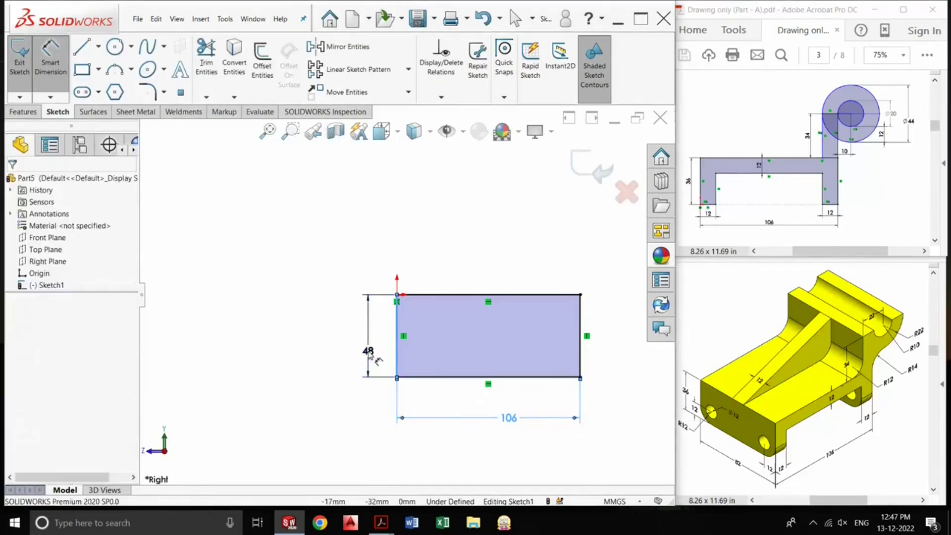
{"action": "left_click", "coordinate": [369, 352]}
{"action": "type", "text": "36"}
{"action": "key", "text": "Return"}
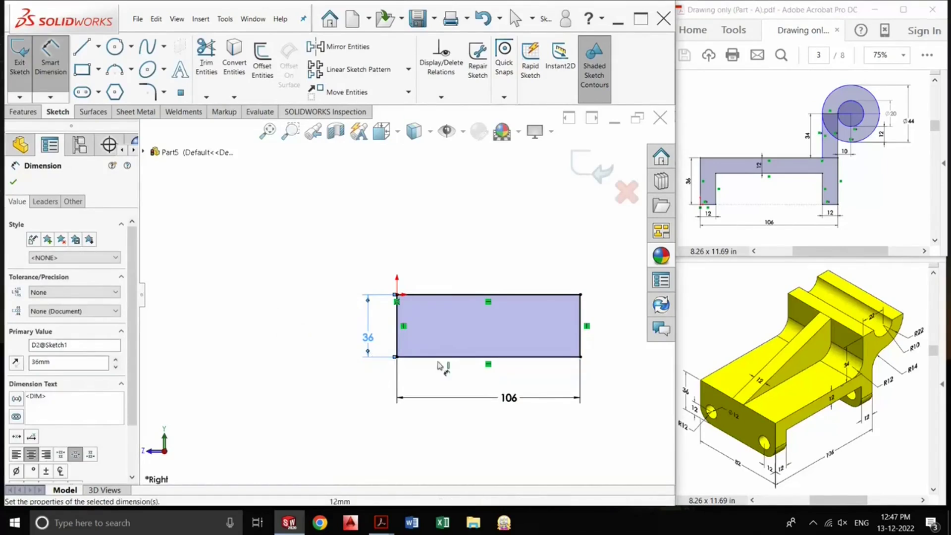
- Draw an inner rectangle rising from the bottom edge inside the 106 × 36 outline
{"action": "key", "text": "f"}
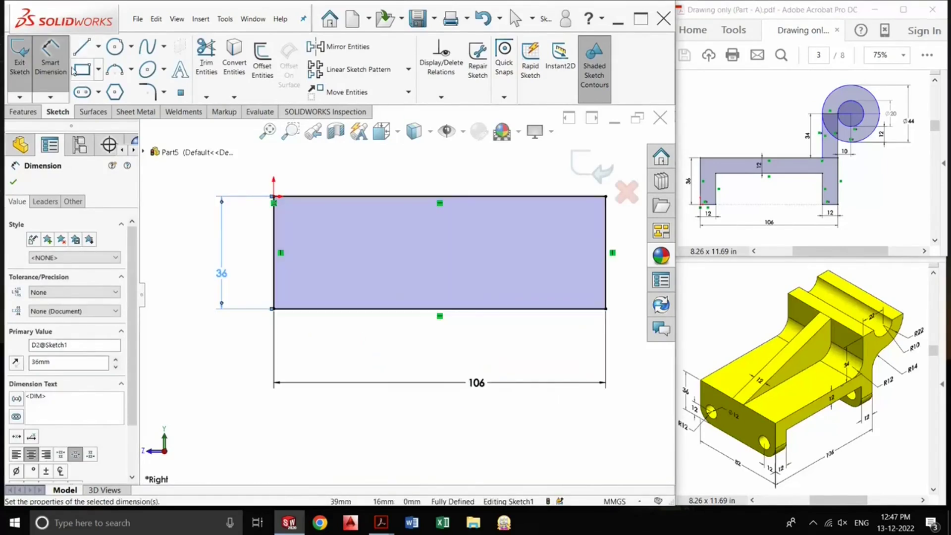
{"action": "left_click", "coordinate": [81, 70]}
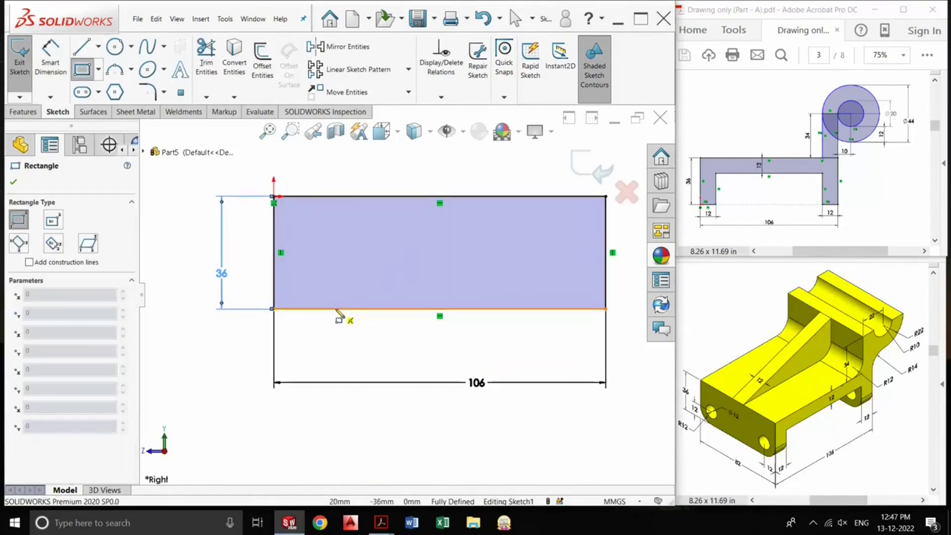
{"action": "left_click", "coordinate": [335, 309]}
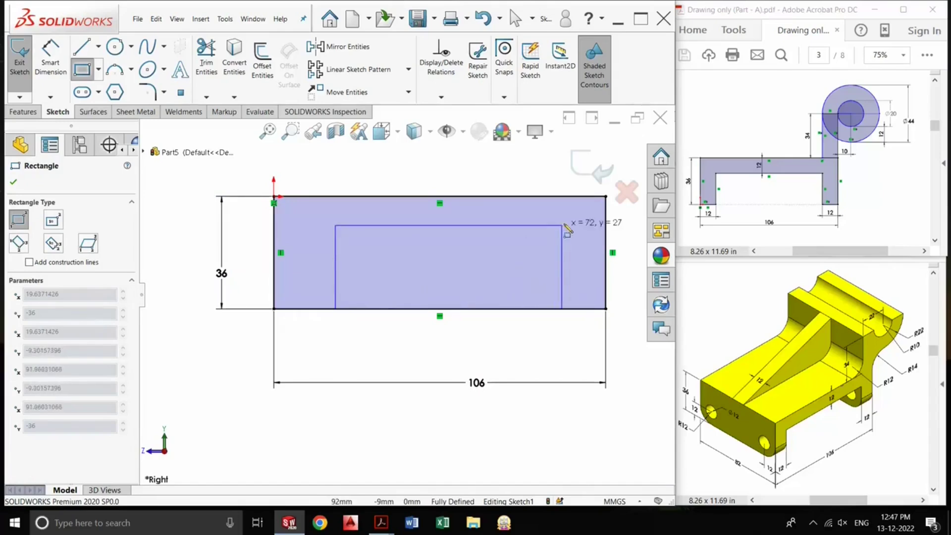
{"action": "left_click", "coordinate": [567, 220]}
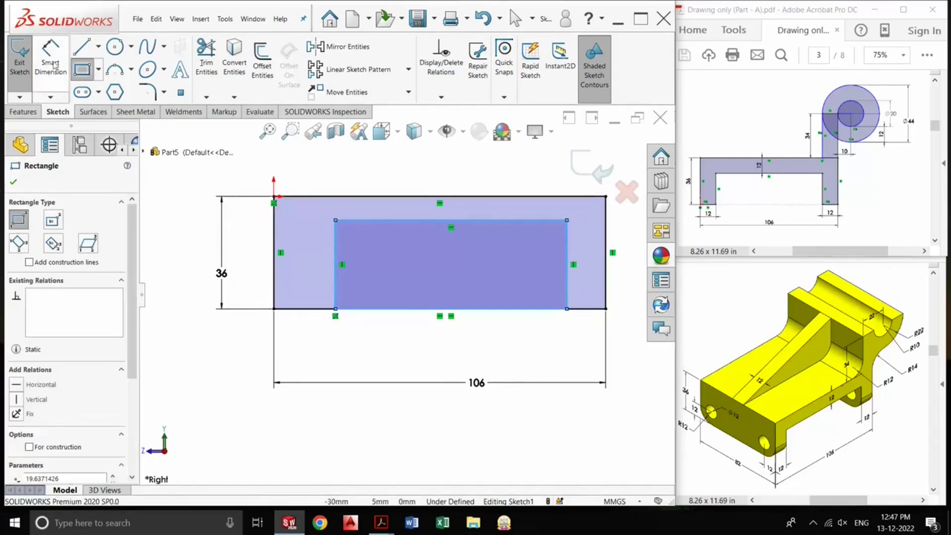
- Dimension the inner rectangle 12 in from the outline's left and right edges
{"action": "left_click", "coordinate": [54, 65]}
{"action": "left_click", "coordinate": [273, 296]}
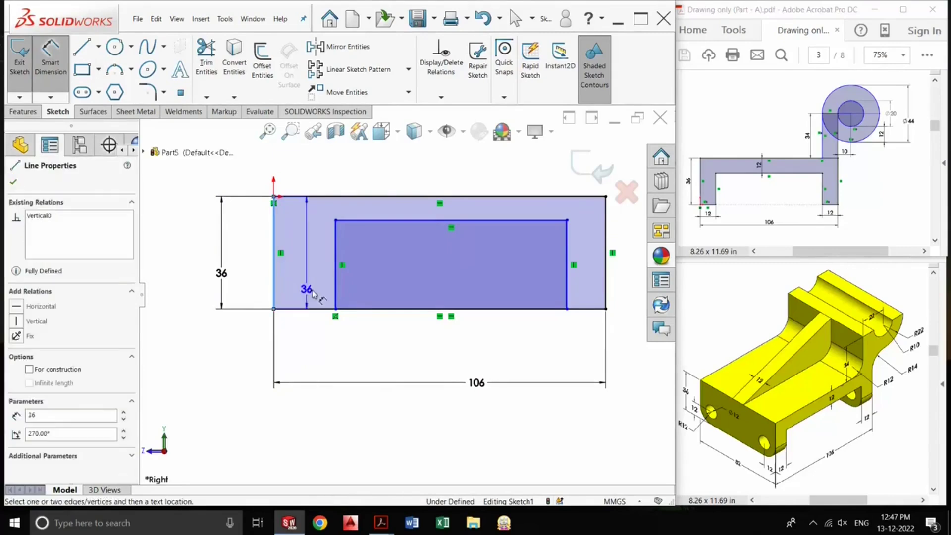
{"action": "left_click", "coordinate": [335, 289]}
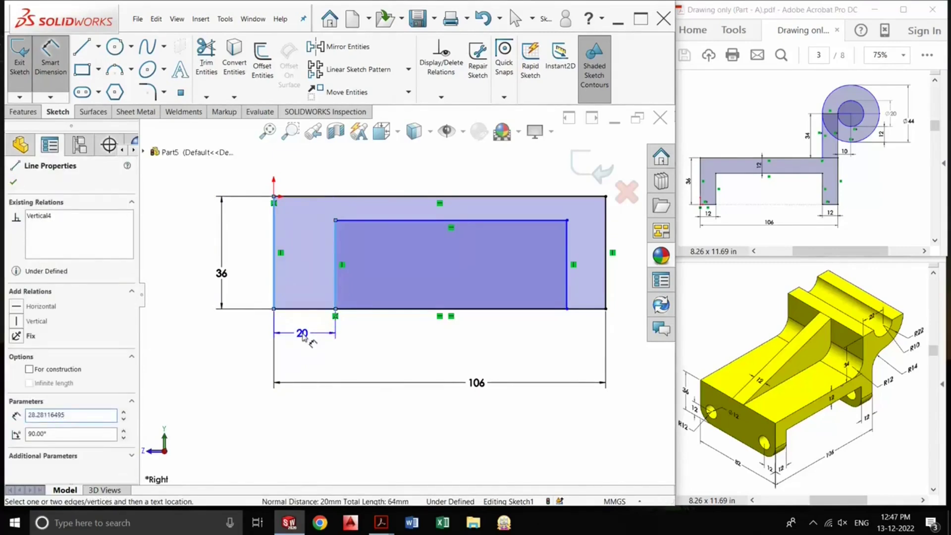
{"action": "left_click", "coordinate": [303, 337]}
{"action": "type", "text": "12"}
{"action": "key", "text": "Return"}
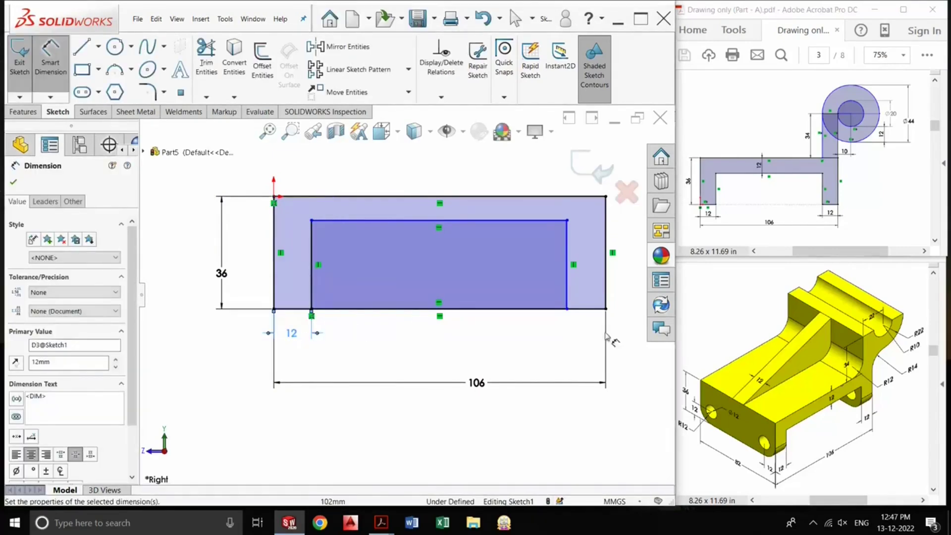
{"action": "left_click", "coordinate": [605, 293]}
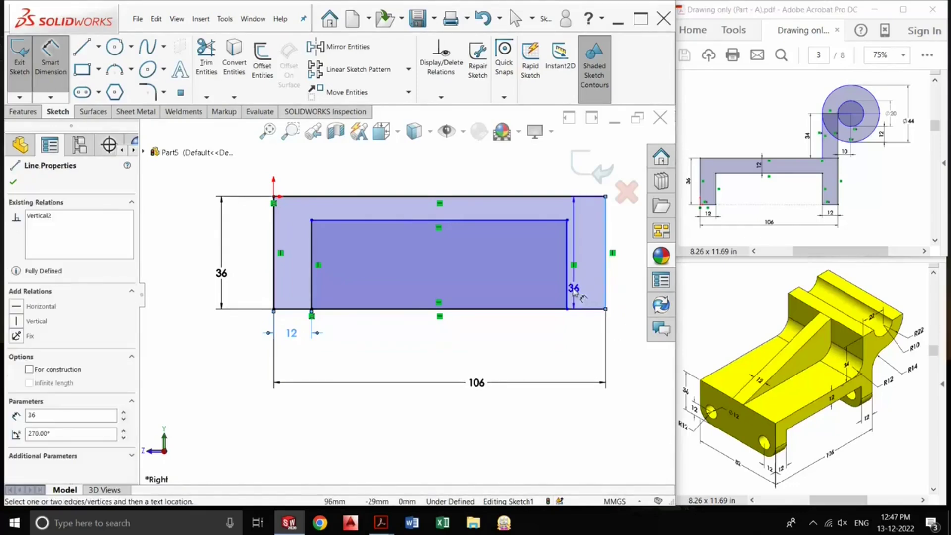
{"action": "left_click", "coordinate": [568, 291]}
{"action": "left_click", "coordinate": [587, 337]}
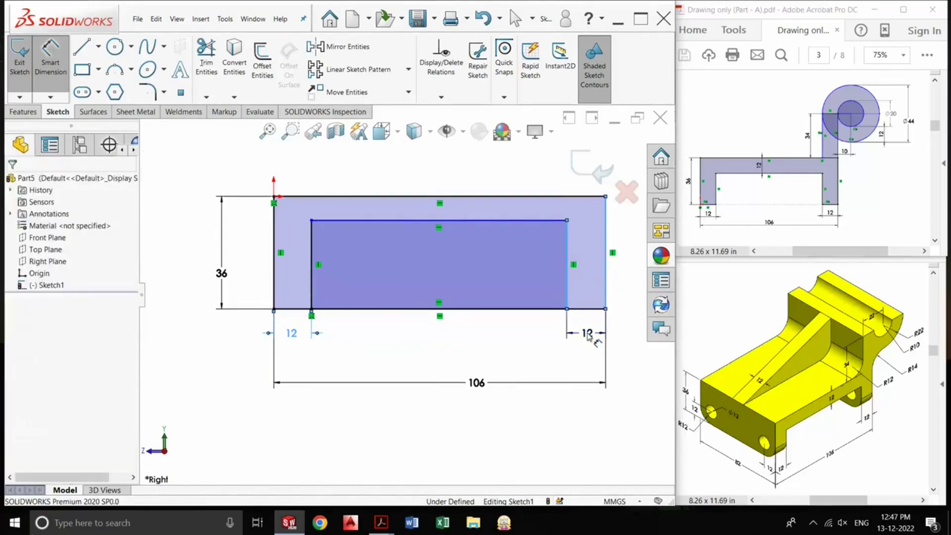
{"action": "key", "text": "Return"}
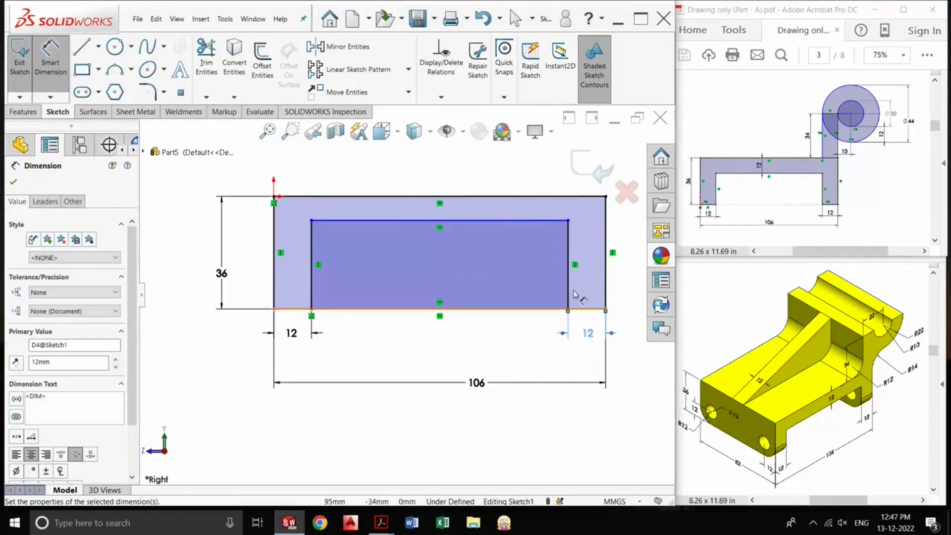
- Set the inner rectangle's top edge 12 below the outer top edge
{"action": "left_click", "coordinate": [438, 220]}
{"action": "left_click", "coordinate": [430, 197]}
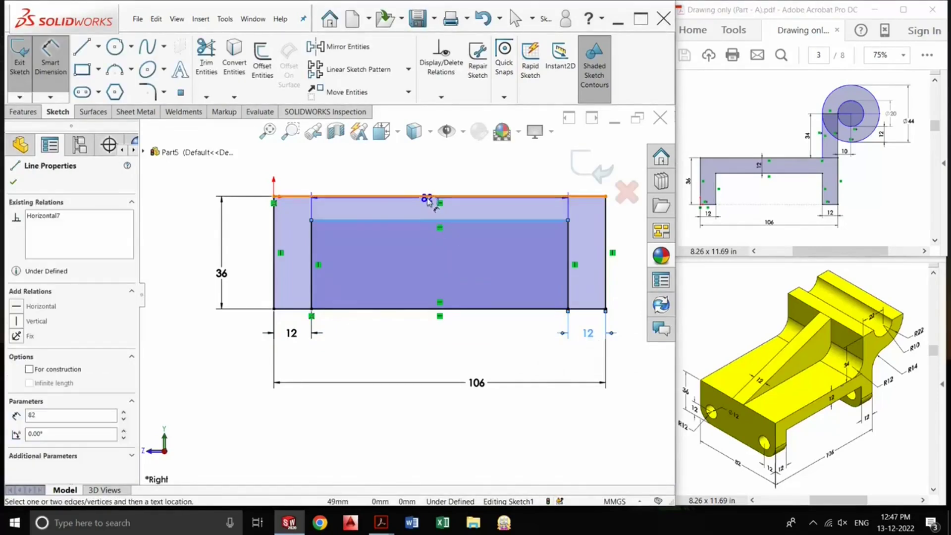
{"action": "left_click", "coordinate": [251, 213]}
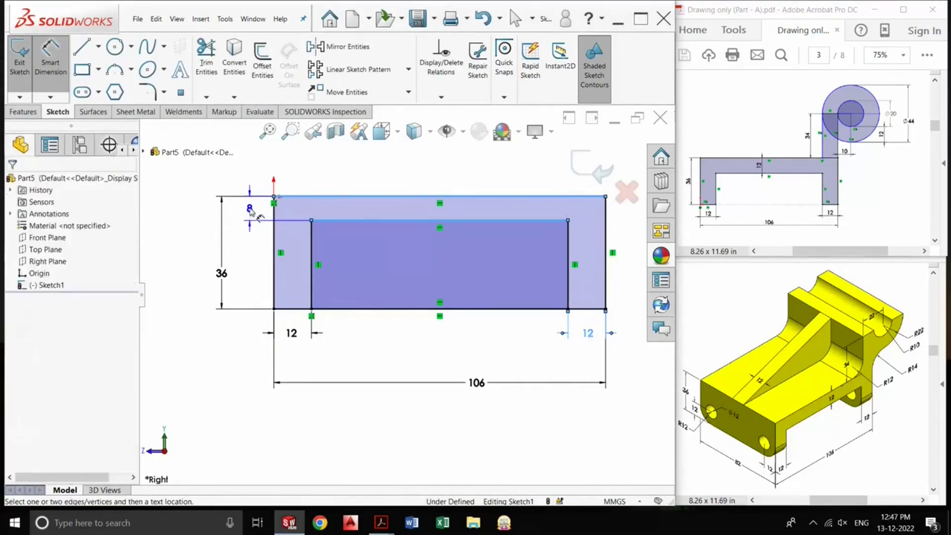
{"action": "type", "text": "12"}
{"action": "key", "text": "Return"}
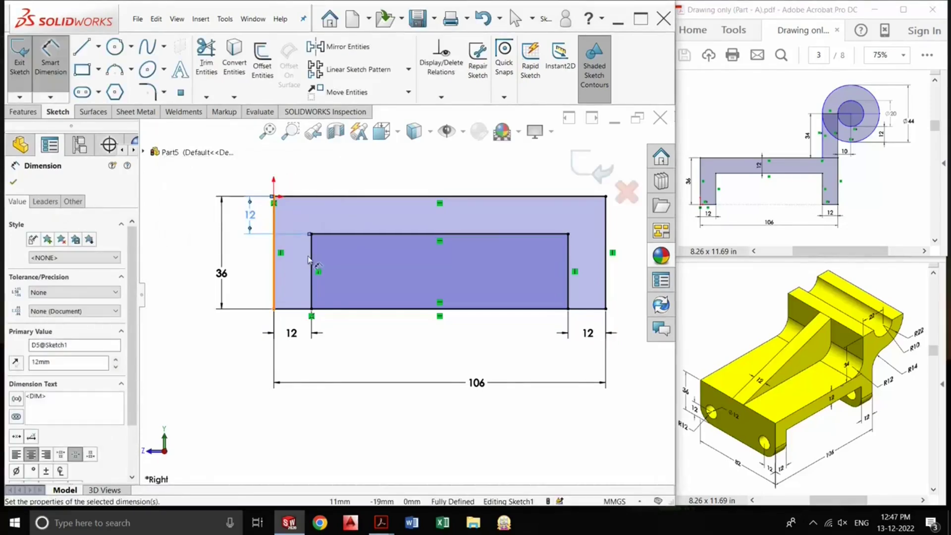
{"action": "scroll", "coordinate": [342, 238], "scroll_direction": "down", "scroll_amount": 2}
{"action": "scroll", "coordinate": [345, 243], "scroll_direction": "up", "scroll_amount": 4}
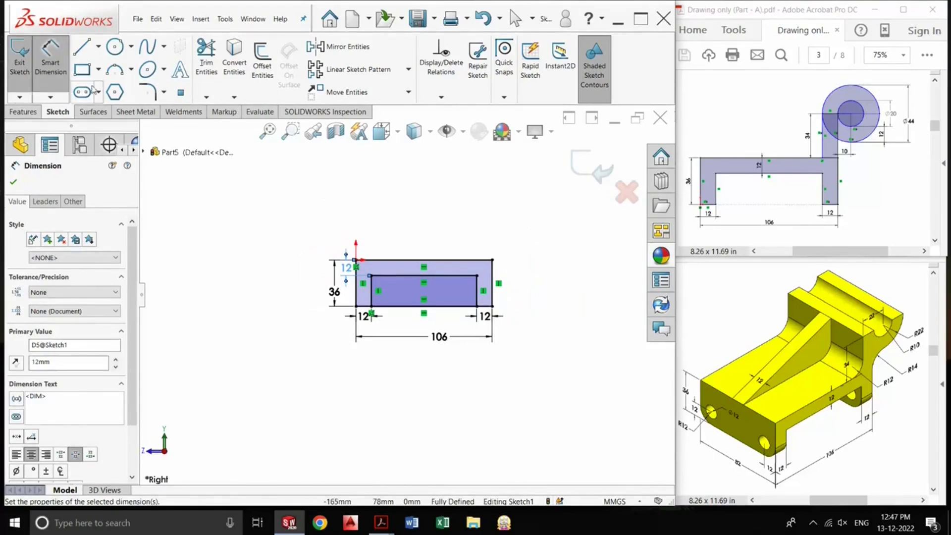
- Draw a tall rectangle rising from the outline's top-right corner
{"action": "left_click", "coordinate": [82, 70]}
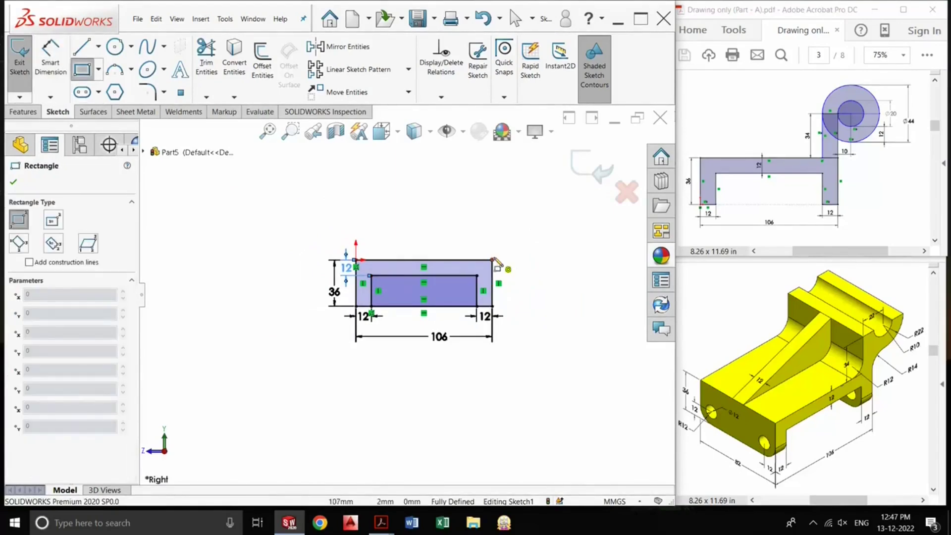
{"action": "left_click", "coordinate": [492, 260]}
{"action": "left_click", "coordinate": [473, 196]}
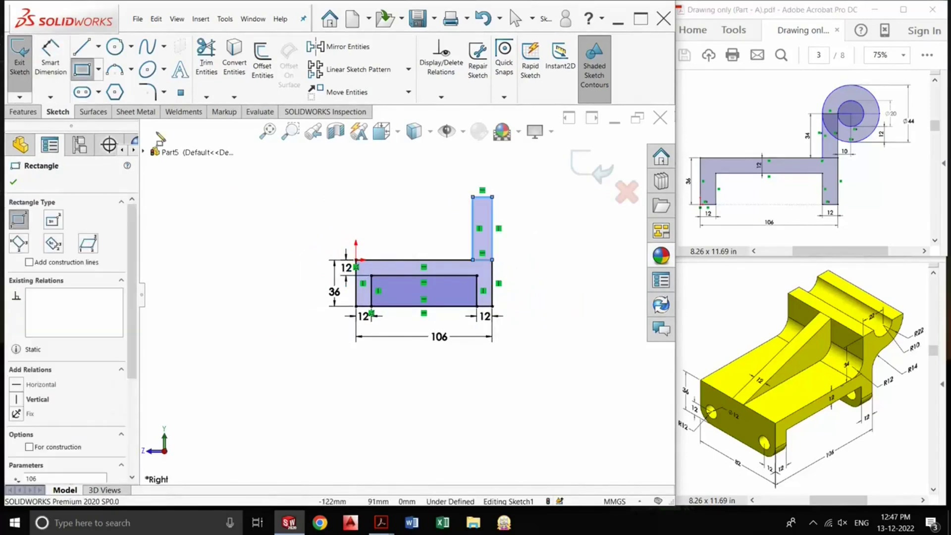
- Dimension the upright rectangle 34 tall and 12 wide
{"action": "left_click", "coordinate": [50, 57]}
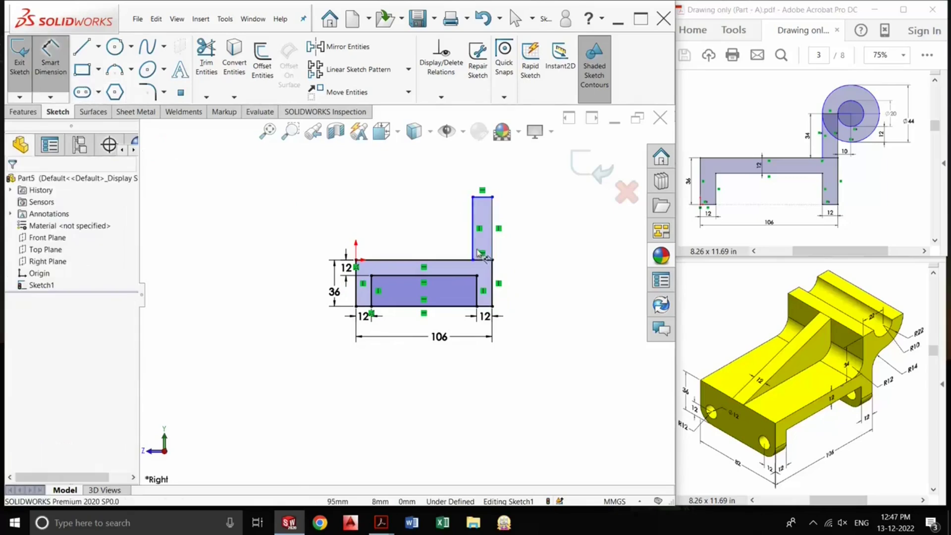
{"action": "left_click", "coordinate": [473, 249]}
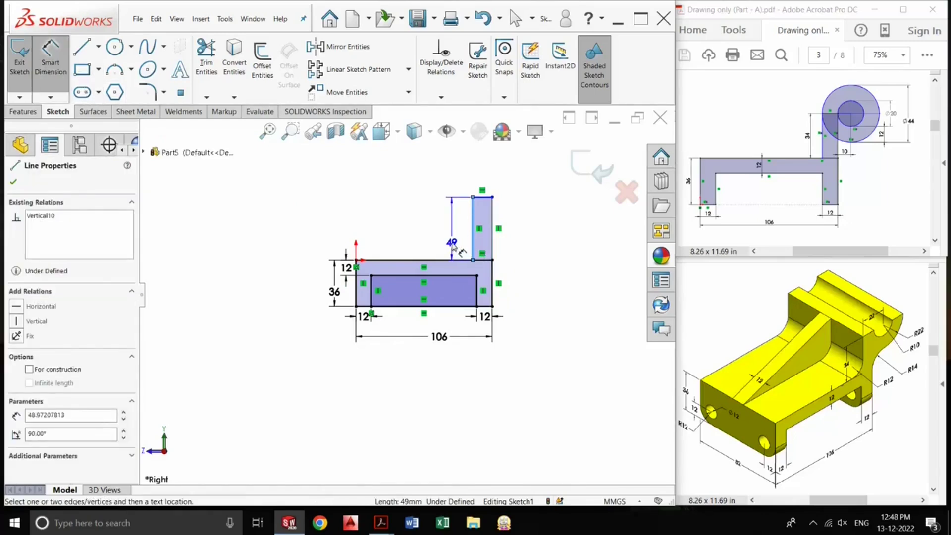
{"action": "left_click", "coordinate": [452, 245]}
{"action": "type", "text": "34"}
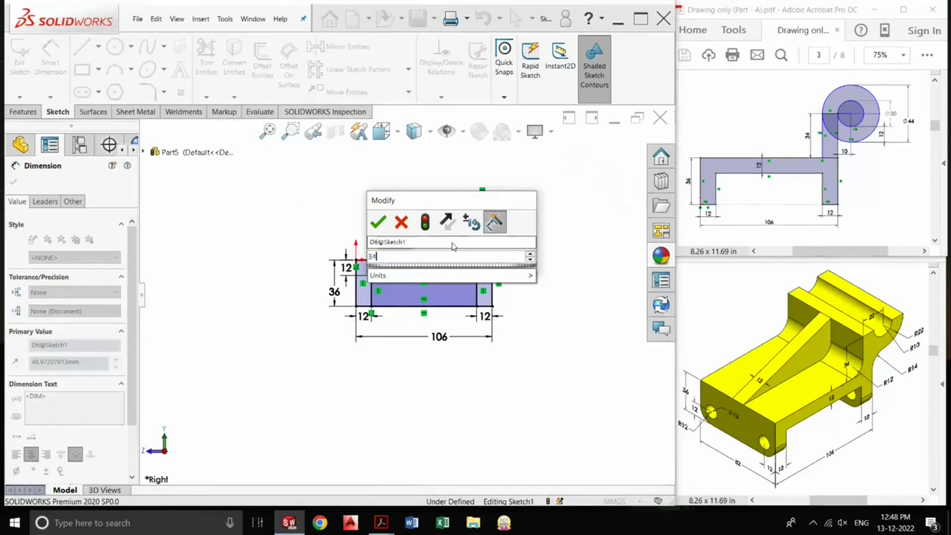
{"action": "key", "text": "Return"}
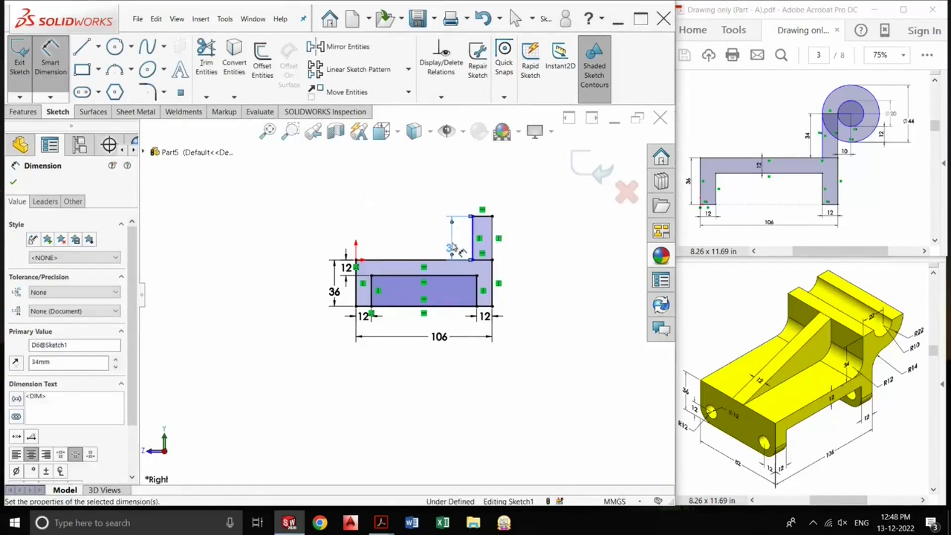
{"action": "left_click", "coordinate": [484, 217]}
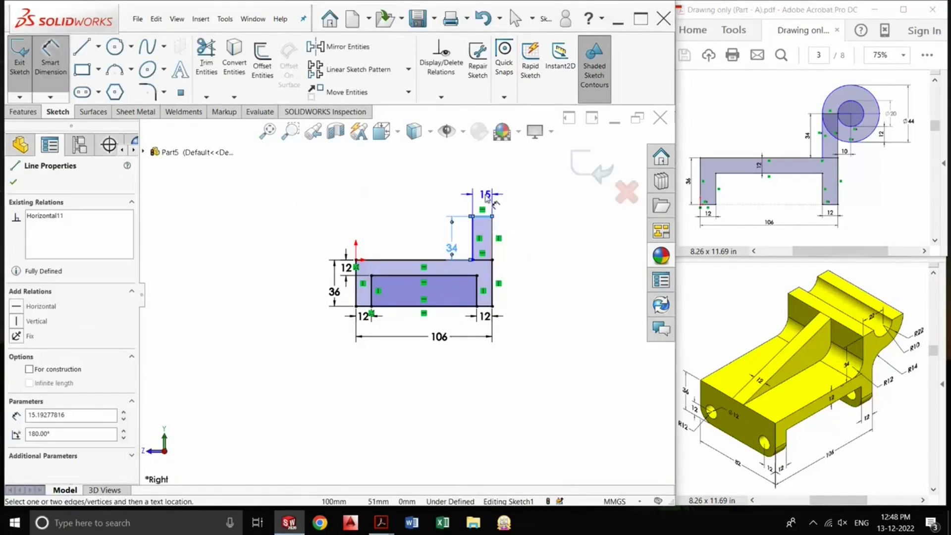
{"action": "left_click", "coordinate": [484, 197]}
{"action": "type", "text": "12"}
{"action": "key", "text": "Return"}
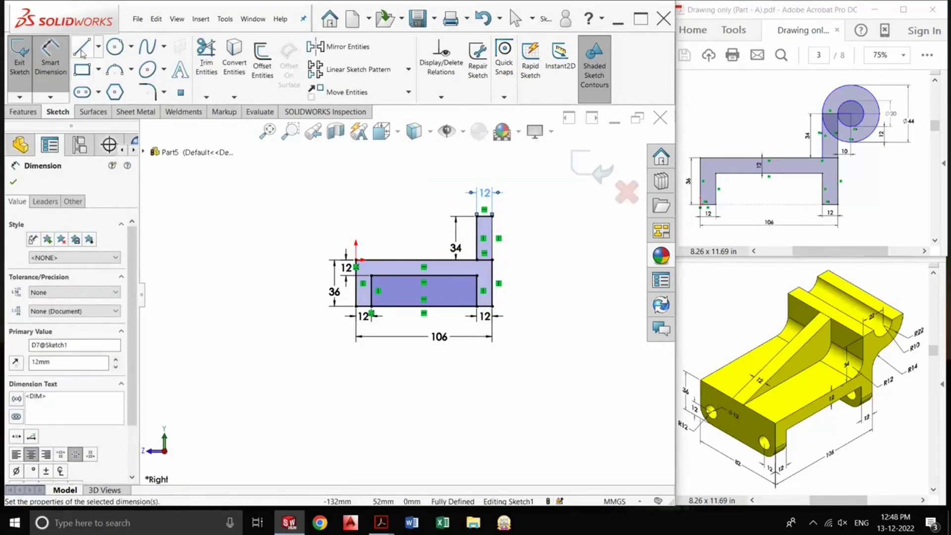
{"action": "key", "text": "l"}
{"action": "scroll", "coordinate": [519, 207], "scroll_direction": "down", "scroll_amount": 3}
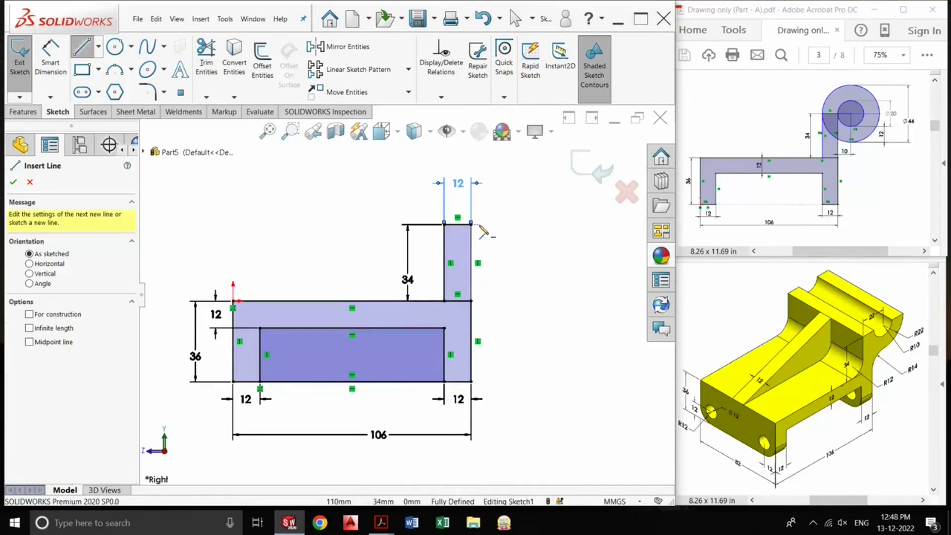
- Draw a horizontal line running right from the upright's top corner
{"action": "left_click", "coordinate": [470, 224]}
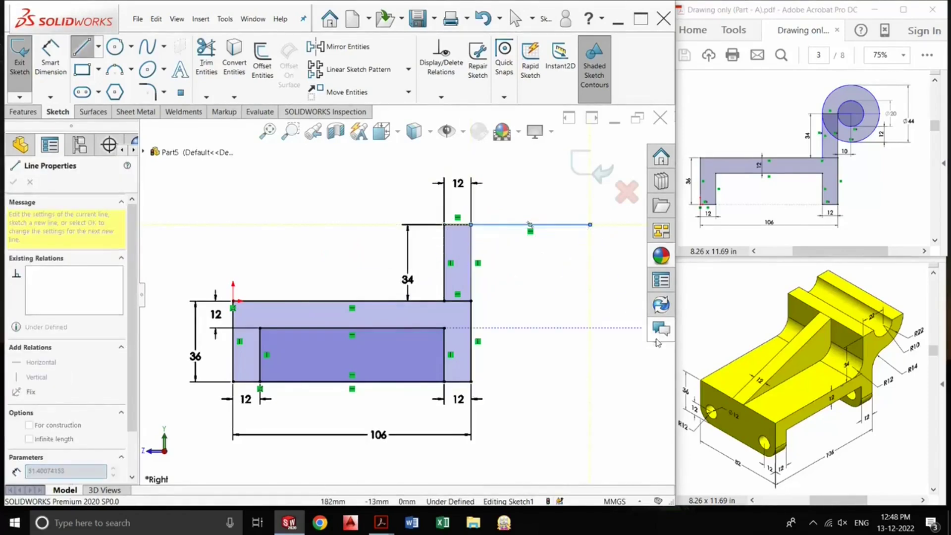
{"action": "scroll", "coordinate": [530, 227], "scroll_direction": "up", "scroll_amount": 5}
{"action": "key", "text": "space"}
{"action": "key", "text": "Escape"}
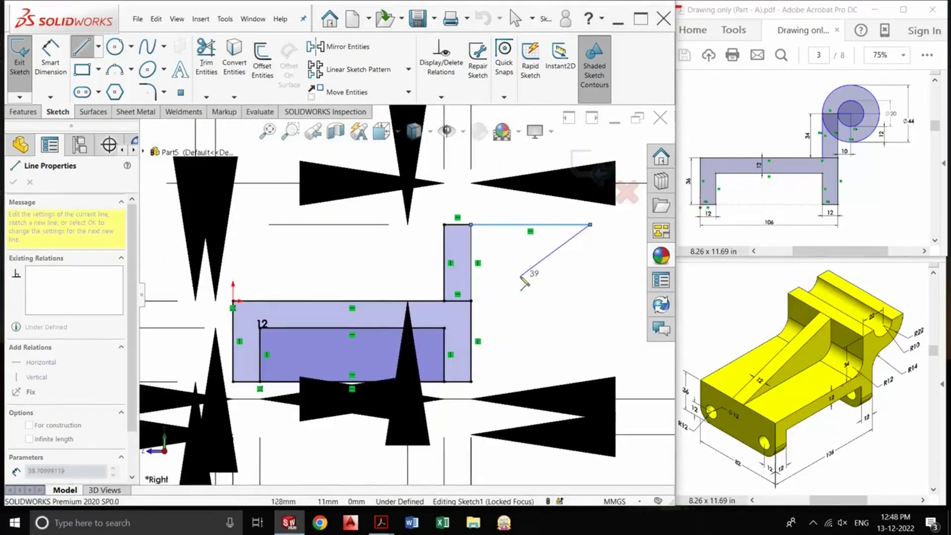
{"action": "key", "text": "Escape"}
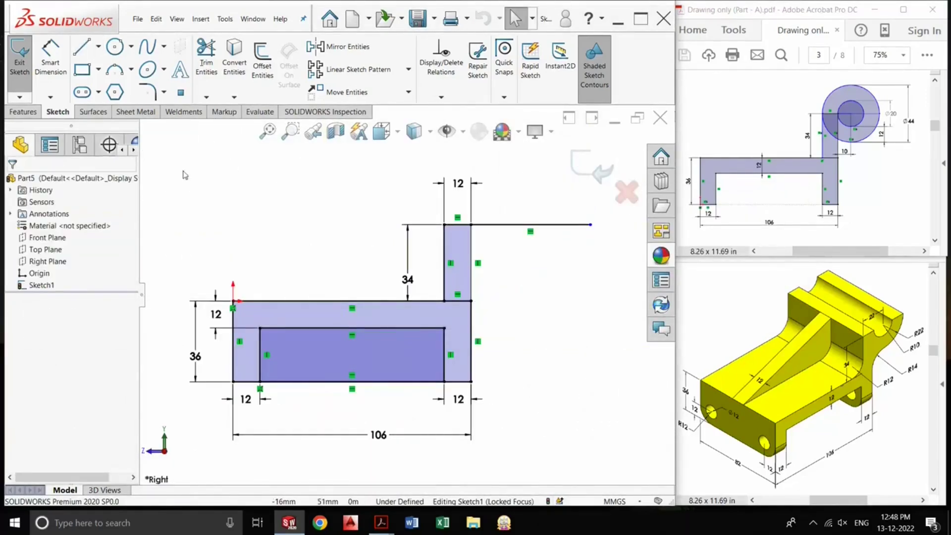
- Draw two concentric circles centred on the horizontal line
{"action": "left_click", "coordinate": [520, 224]}
{"action": "left_click", "coordinate": [537, 241]}
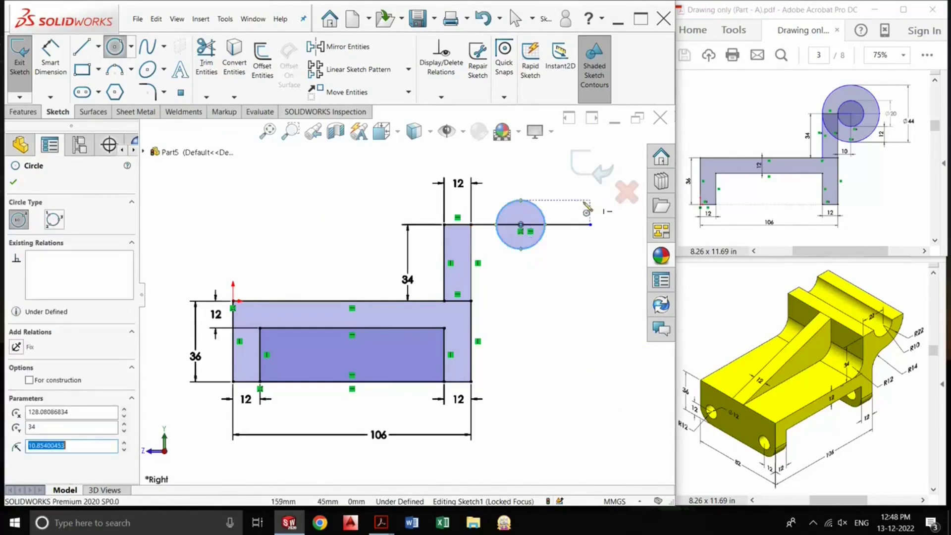
{"action": "left_click", "coordinate": [520, 224]}
{"action": "left_click", "coordinate": [542, 270]}
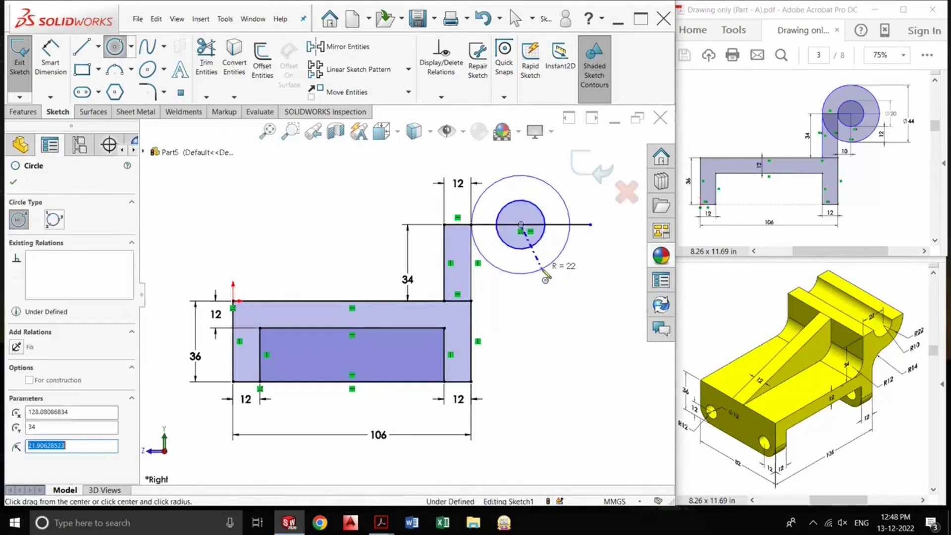
{"action": "left_click", "coordinate": [51, 67]}
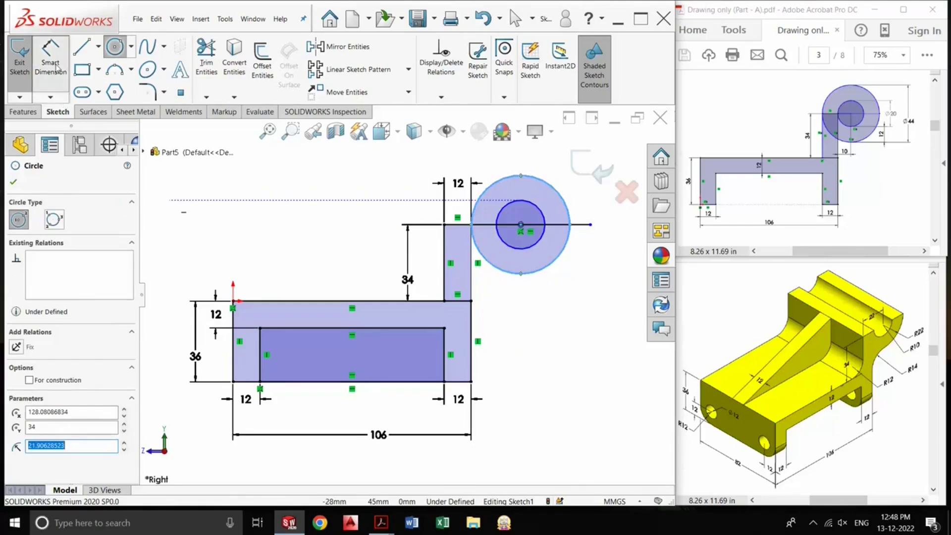
- Place the circles' centre 10 mm from the upright's right edge
{"action": "left_click", "coordinate": [473, 282]}
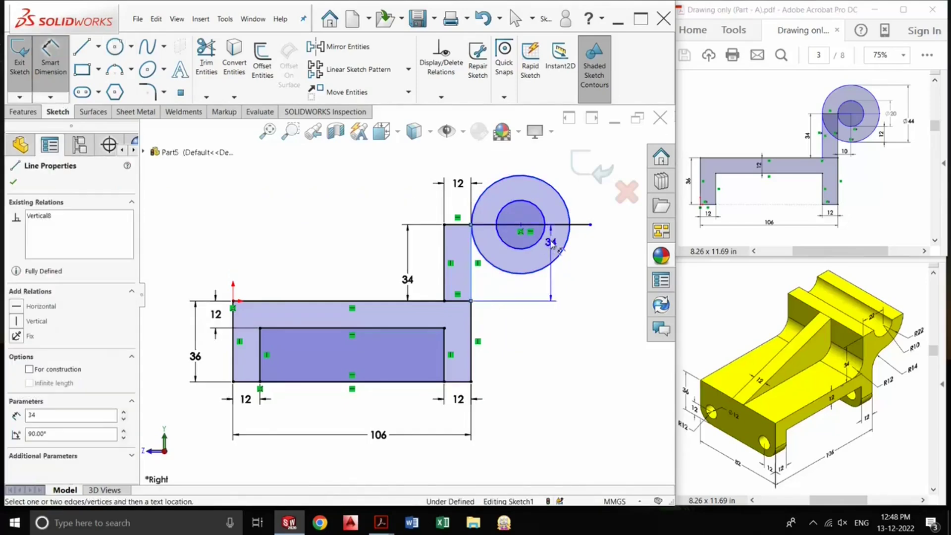
{"action": "left_click", "coordinate": [519, 225]}
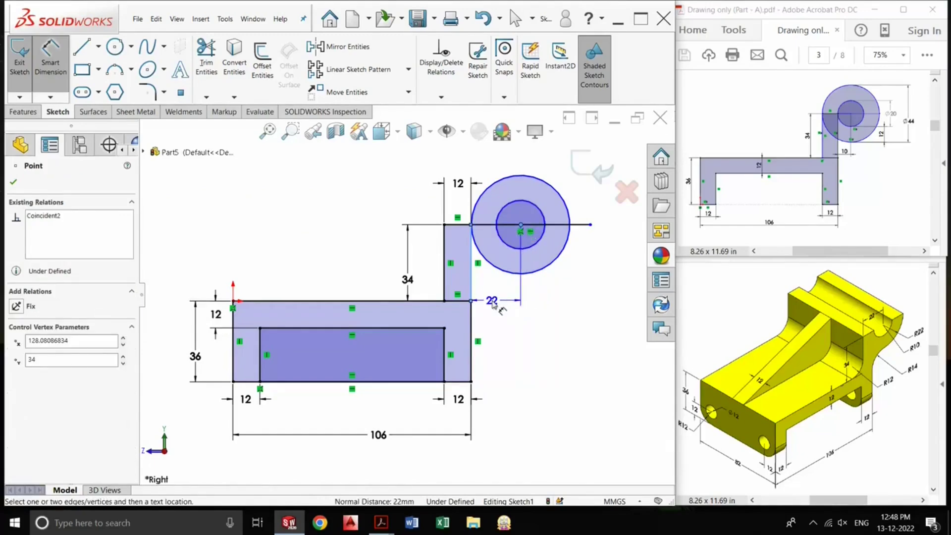
{"action": "left_click", "coordinate": [499, 304]}
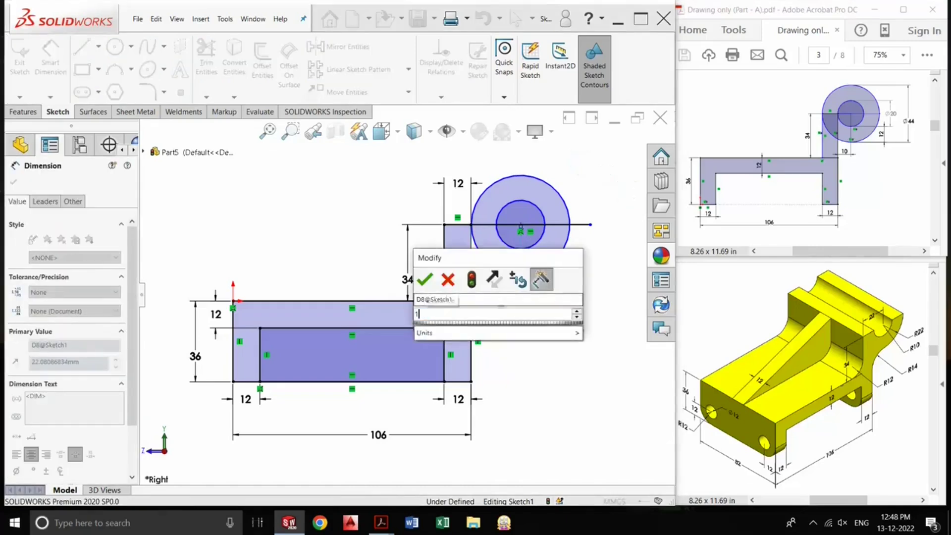
{"action": "type", "text": "10"}
{"action": "key", "text": "Return"}
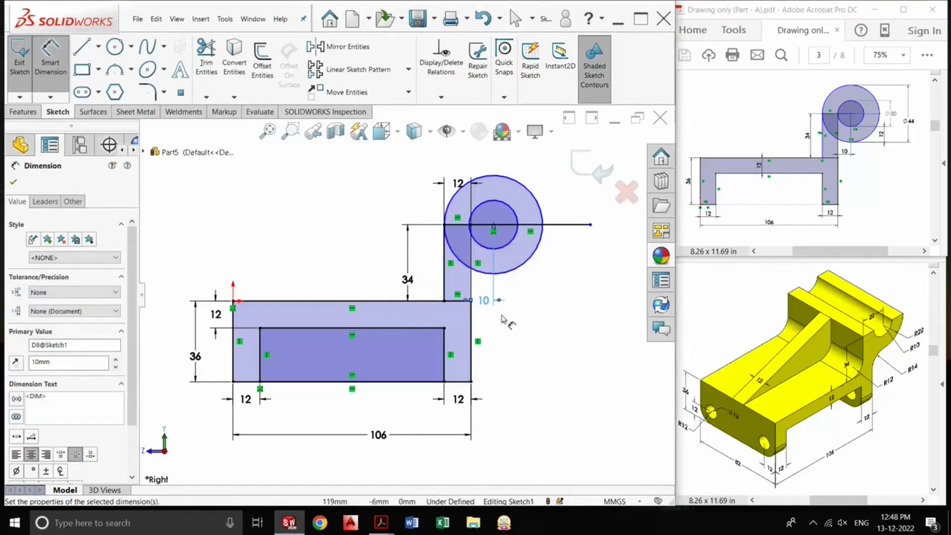
- Dimension the outer circle Ø44 and the inner circle Ø20
{"action": "left_click", "coordinate": [537, 256]}
{"action": "left_click", "coordinate": [513, 292]}
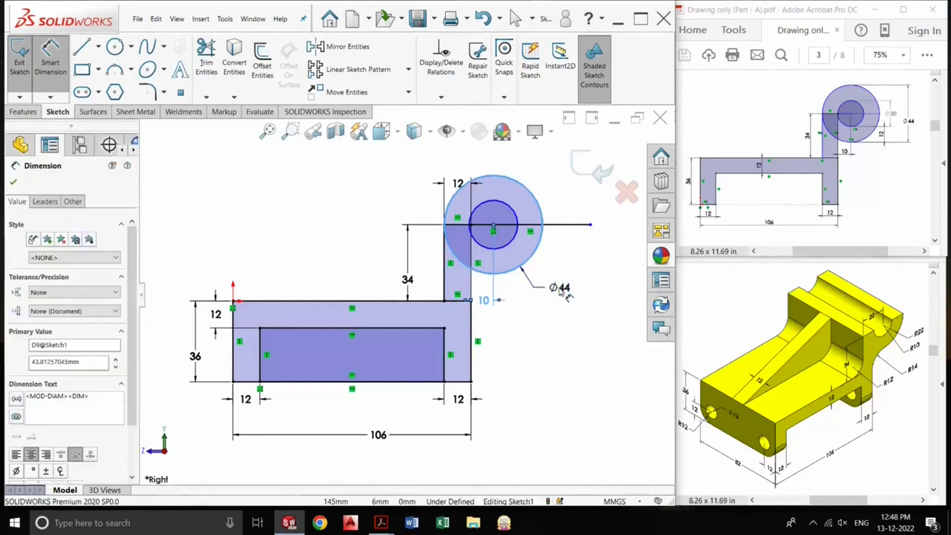
{"action": "type", "text": "44"}
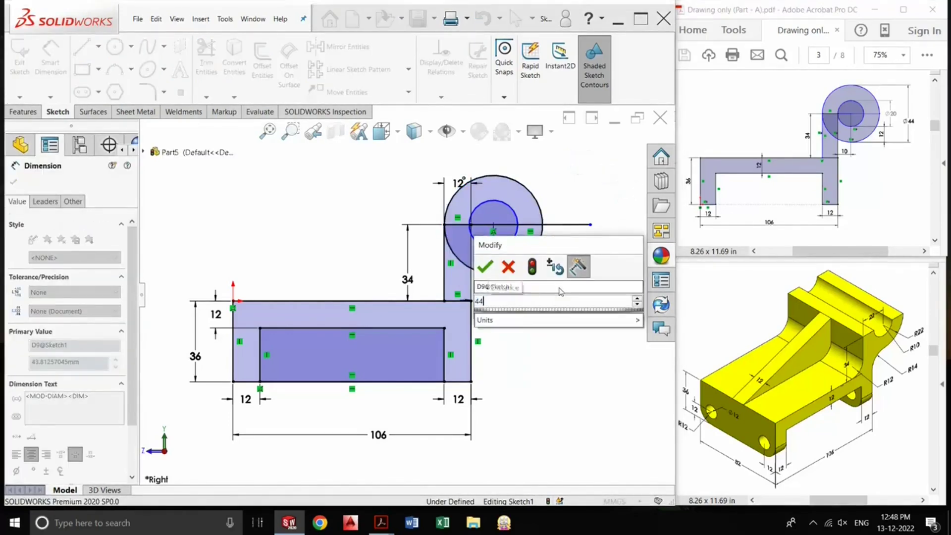
{"action": "key", "text": "Return"}
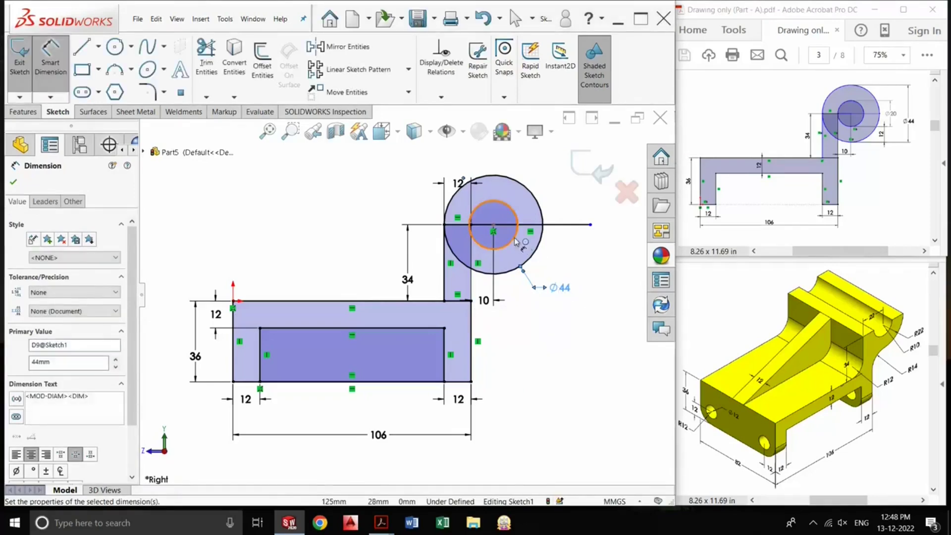
{"action": "left_click", "coordinate": [515, 238]}
{"action": "left_click", "coordinate": [568, 261]}
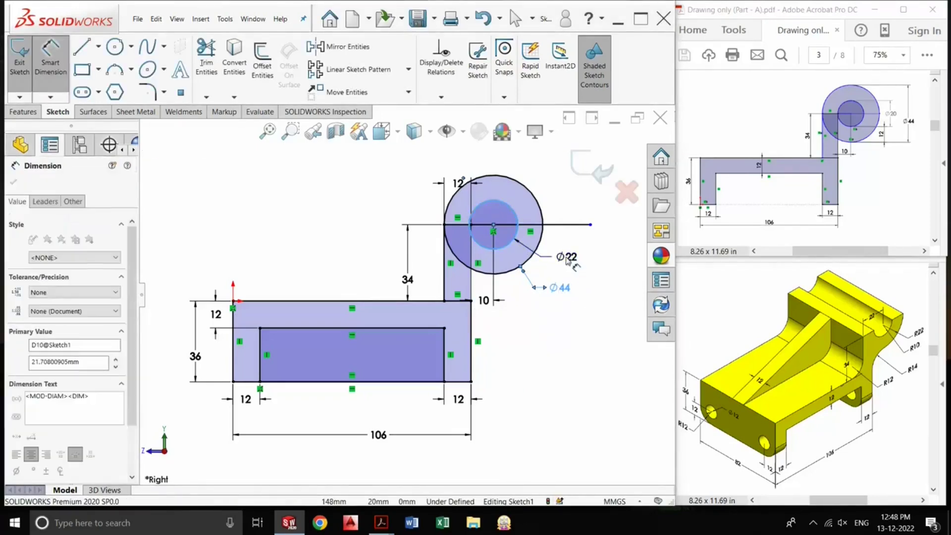
{"action": "type", "text": "20"}
{"action": "key", "text": "Return"}
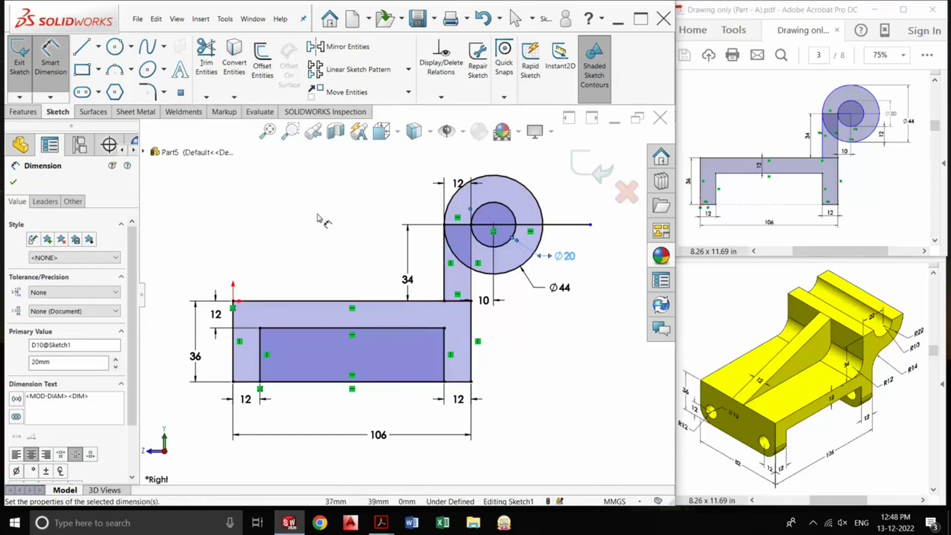
- Trim the circles' upper halves, the line's right end and the extra upright and base segments
{"action": "left_click", "coordinate": [205, 56]}
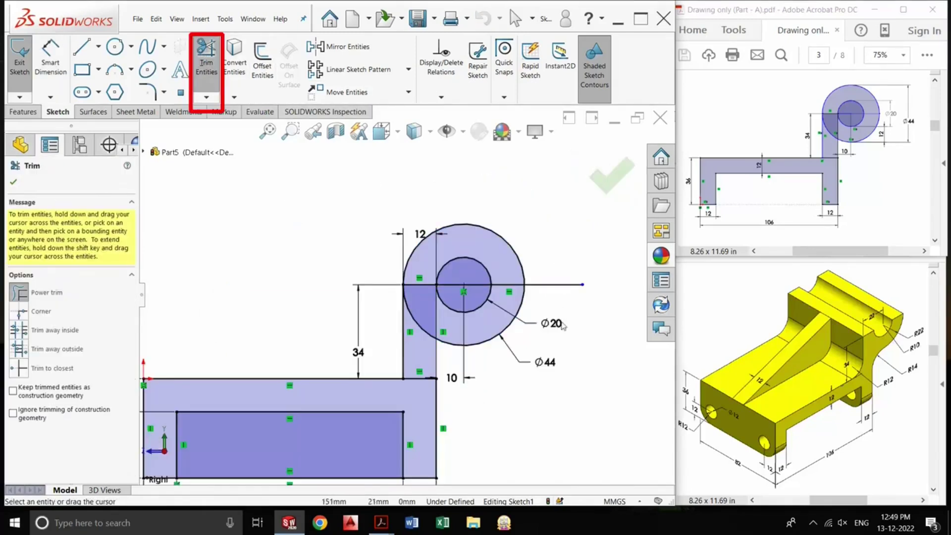
{"action": "mouse_move", "coordinate": [550, 297]}
{"action": "left_mouse_down"}
{"action": "mouse_move", "coordinate": [533, 257]}
{"action": "mouse_move", "coordinate": [493, 261]}
{"action": "mouse_move", "coordinate": [471, 272]}
{"action": "mouse_move", "coordinate": [478, 293]}
{"action": "left_mouse_up"}
{"action": "left_click_drag", "start_coordinate": [580, 302], "coordinate": [569, 287]}
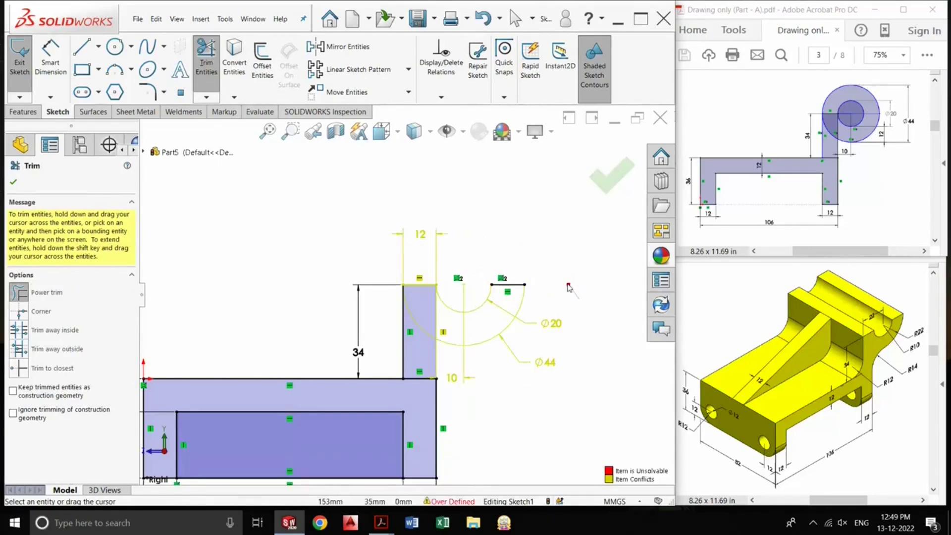
{"action": "mouse_move", "coordinate": [443, 317]}
{"action": "left_mouse_down"}
{"action": "mouse_move", "coordinate": [410, 381]}
{"action": "mouse_move", "coordinate": [418, 373]}
{"action": "left_mouse_up"}
{"action": "scroll", "coordinate": [430, 359], "scroll_direction": "up", "scroll_amount": 2}
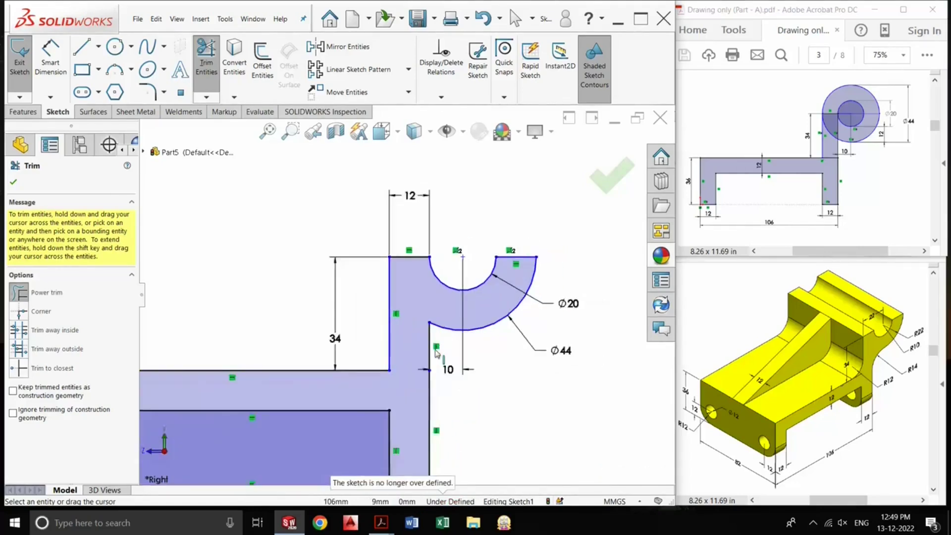
{"action": "scroll", "coordinate": [435, 351], "scroll_direction": "down", "scroll_amount": 3}
{"action": "left_click_drag", "start_coordinate": [379, 414], "coordinate": [367, 388]}
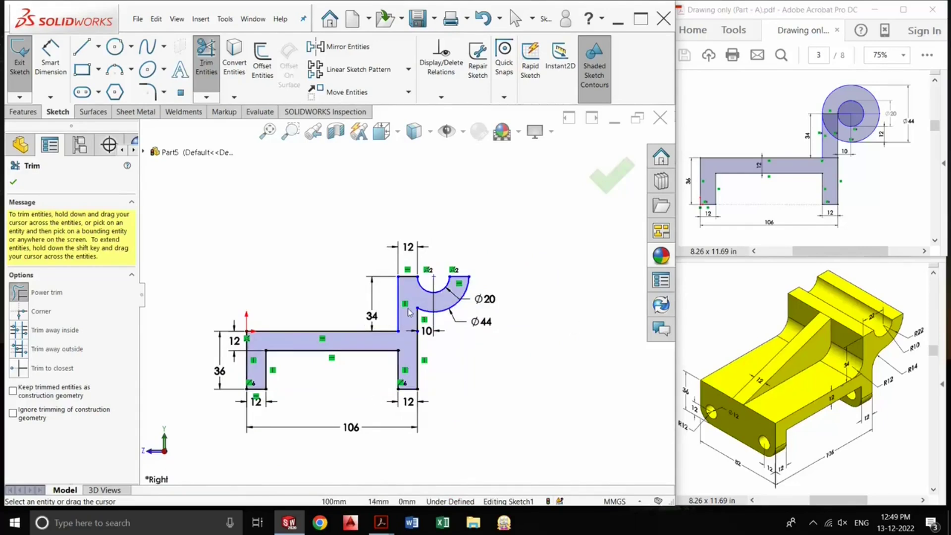
{"action": "scroll", "coordinate": [402, 335], "scroll_direction": "up", "scroll_amount": 3}
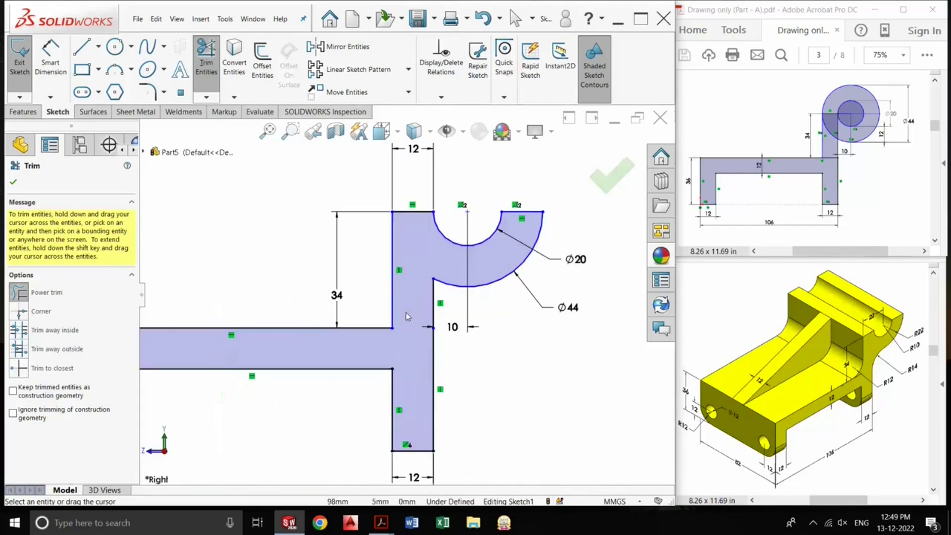
{"action": "left_click", "coordinate": [610, 178]}
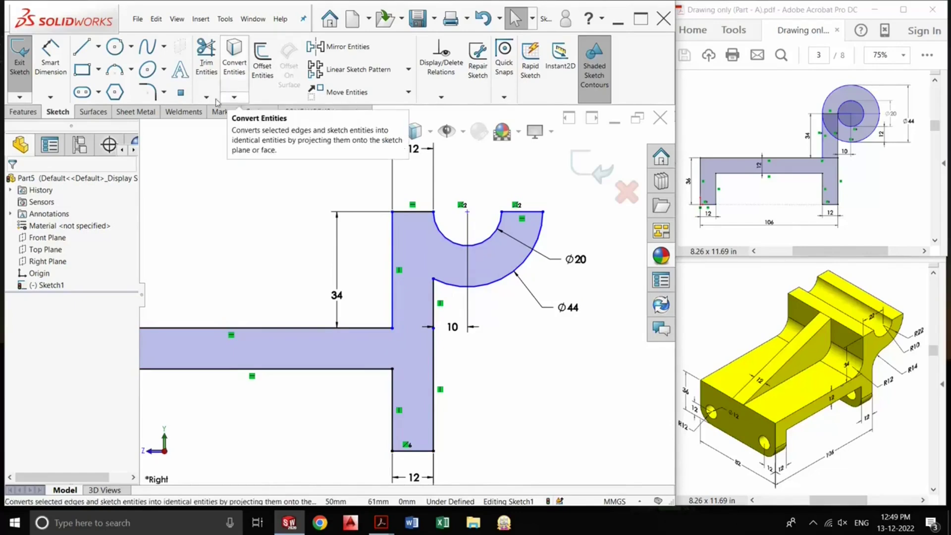
- Round the inner corner between the arm and the column with an R12 sketch fillet
{"action": "left_click", "coordinate": [152, 95]}
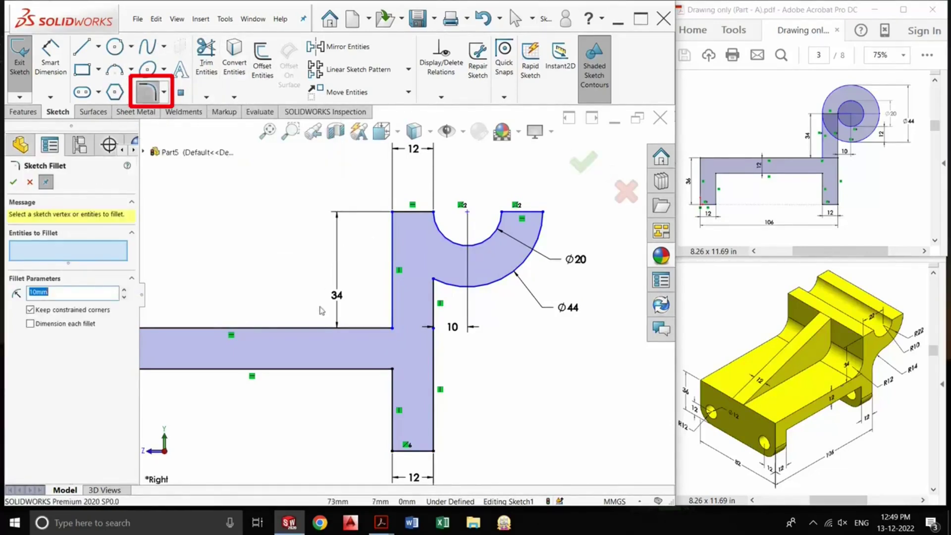
{"action": "left_click", "coordinate": [378, 329]}
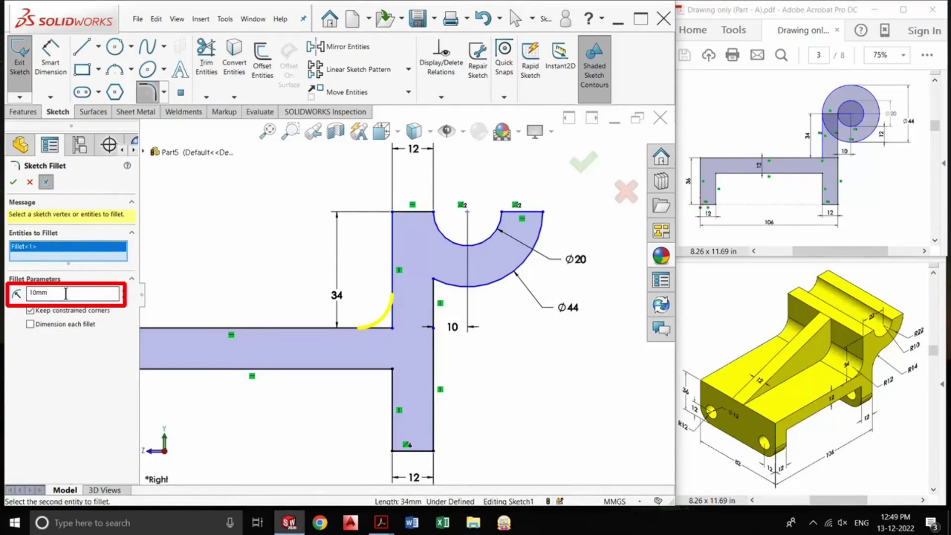
{"action": "left_click_drag", "start_coordinate": [66, 293], "coordinate": [31, 293]}
{"action": "type", "text": "12"}
{"action": "left_click", "coordinate": [14, 182]}
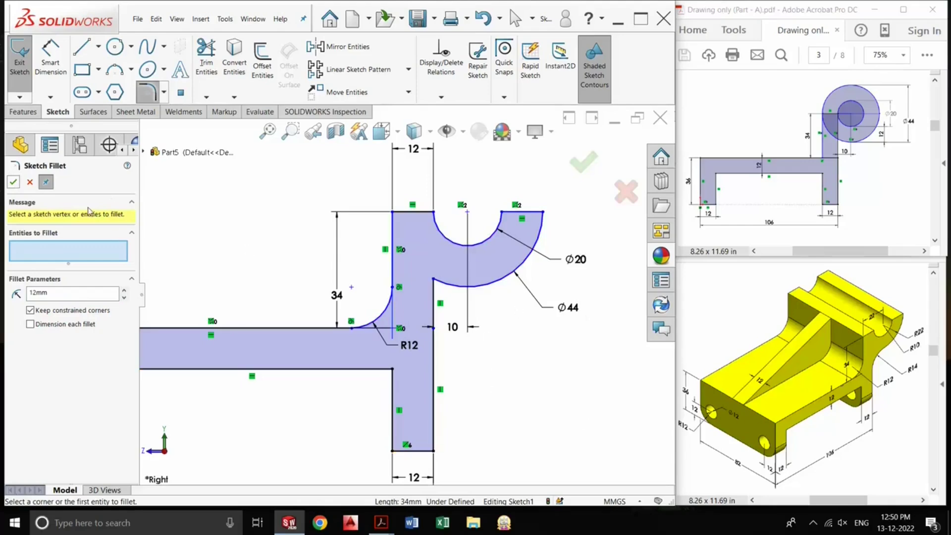
- Add an R12 fillet where the column meets the Ø44 arc
{"action": "left_click", "coordinate": [442, 320]}
{"action": "left_click", "coordinate": [456, 290]}
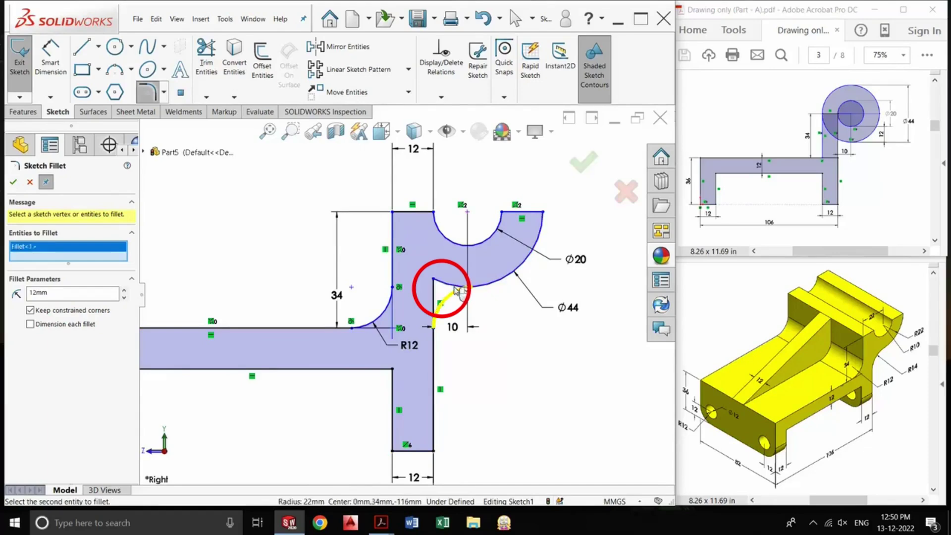
{"action": "left_click_drag", "start_coordinate": [81, 293], "coordinate": [1, 294]}
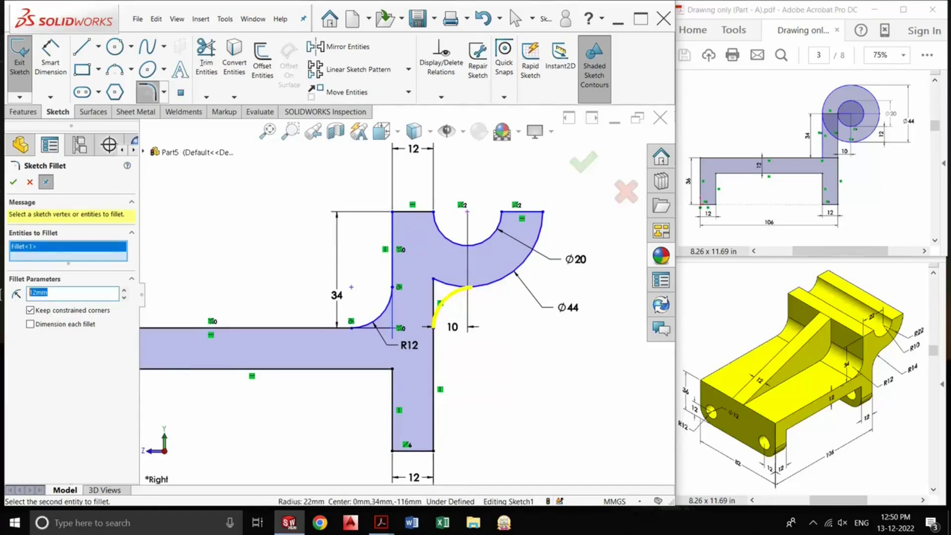
{"action": "type", "text": "14"}
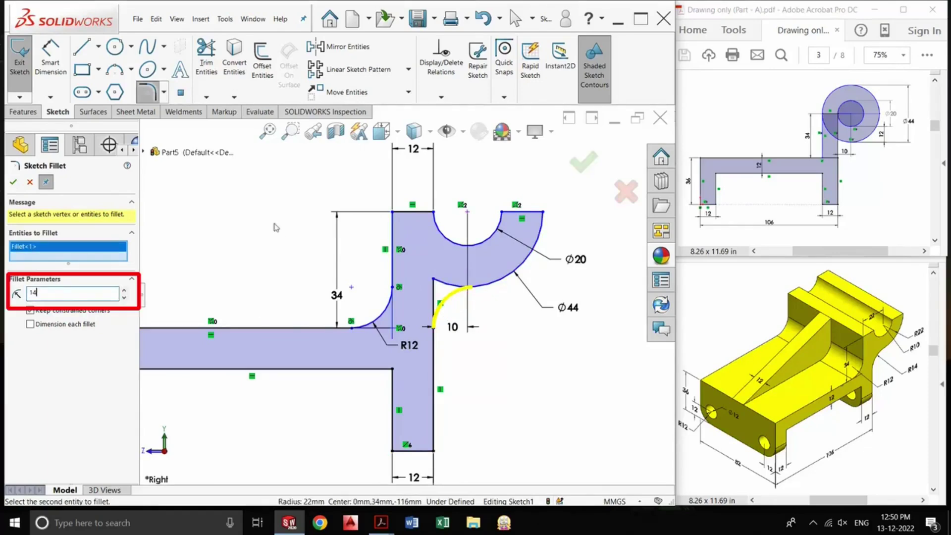
{"action": "left_click", "coordinate": [13, 182]}
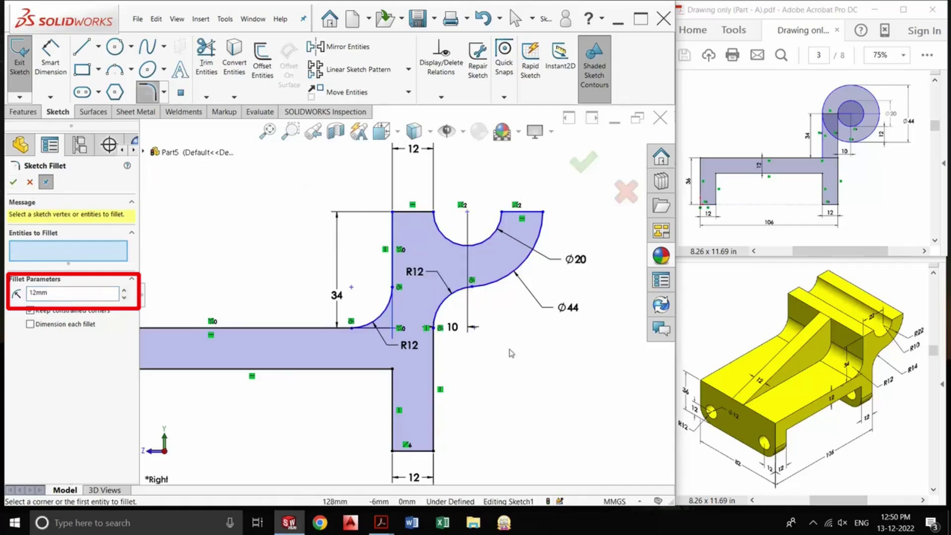
{"action": "key", "text": "f"}
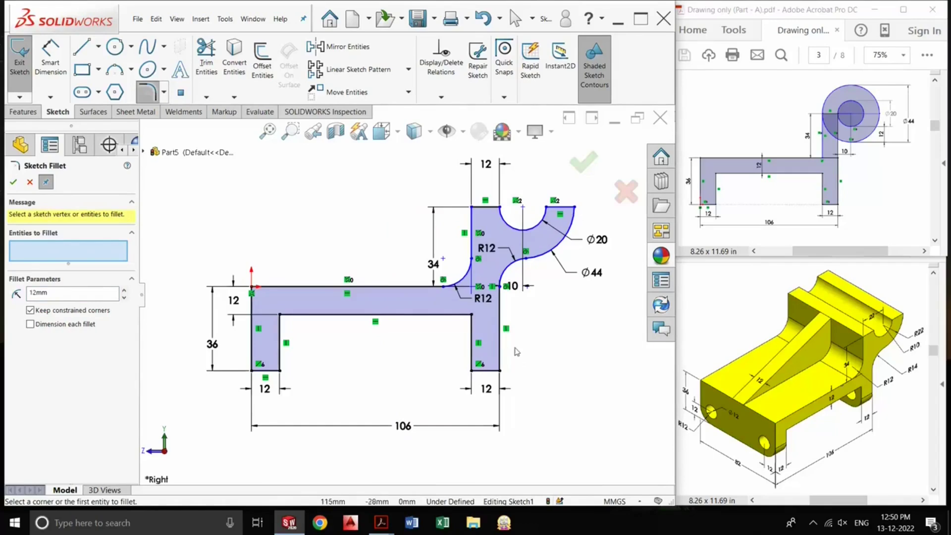
{"action": "left_click", "coordinate": [582, 163]}
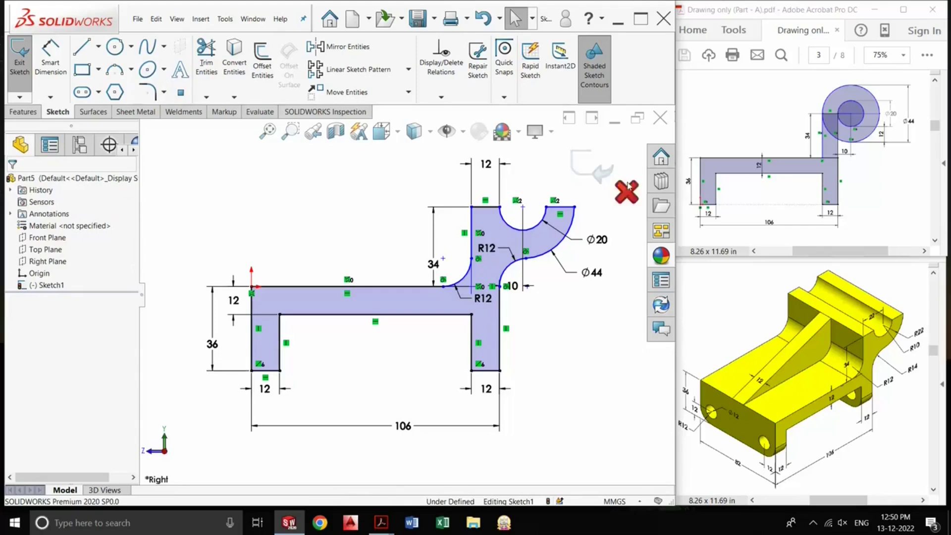
- Extrude the bracket profile 82 mm Blind as Boss-Extrude1
{"action": "left_click", "coordinate": [582, 170]}
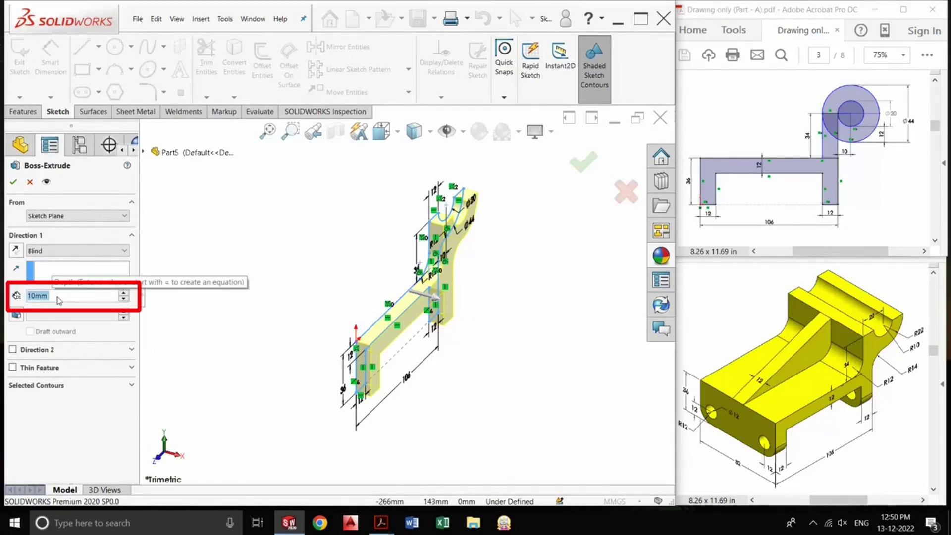
{"action": "type", "text": "82"}
{"action": "key", "text": "Return"}
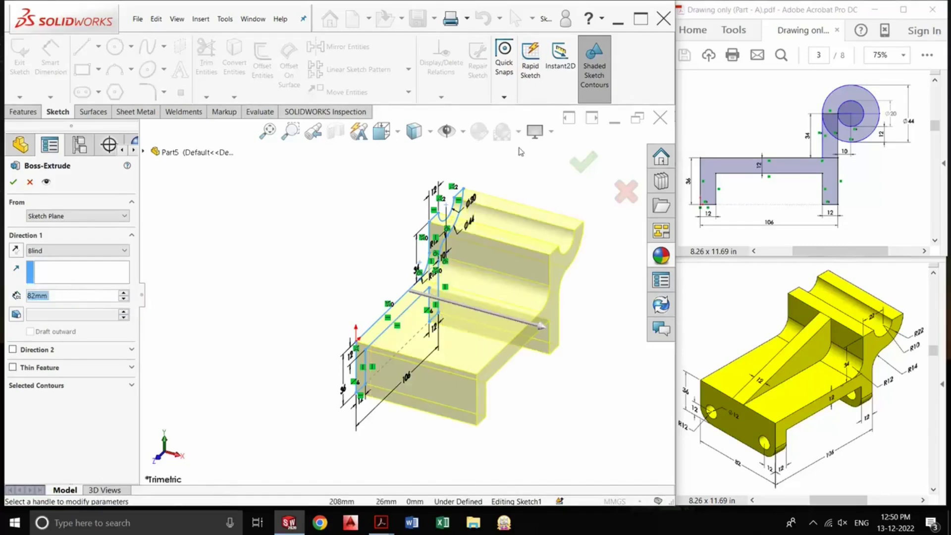
{"action": "left_click", "coordinate": [583, 161]}
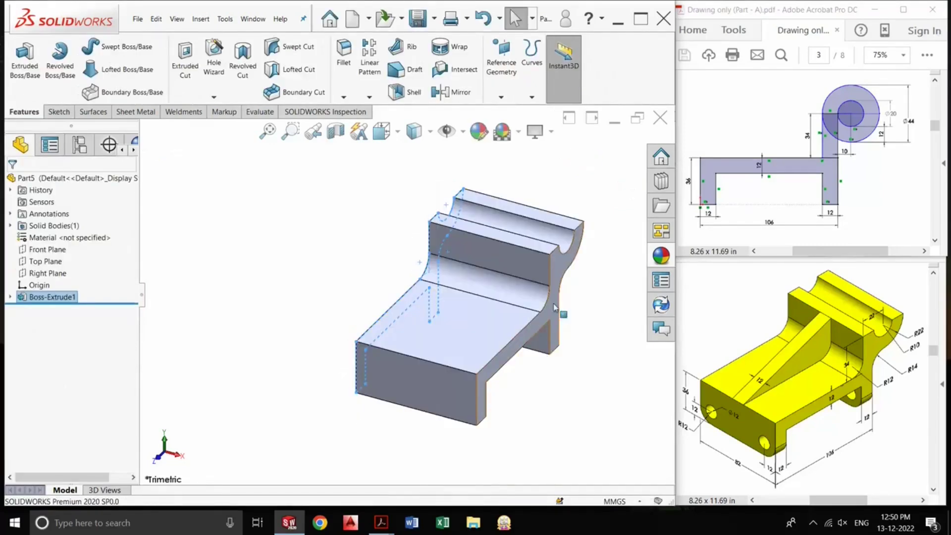
- Fit the solid bracket in view and select its outer side face
{"action": "key", "text": "f"}
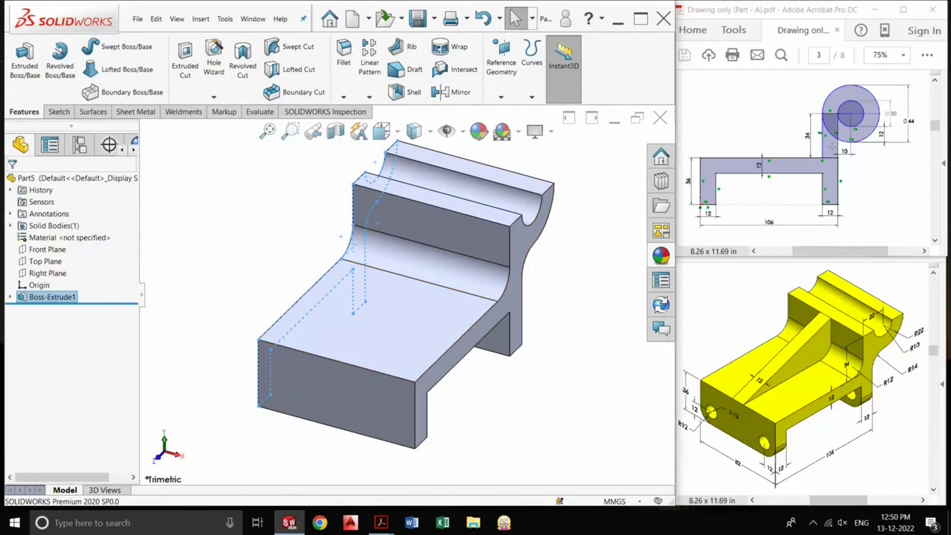
{"action": "scroll", "coordinate": [807, 159], "scroll_direction": "down", "scroll_amount": 3}
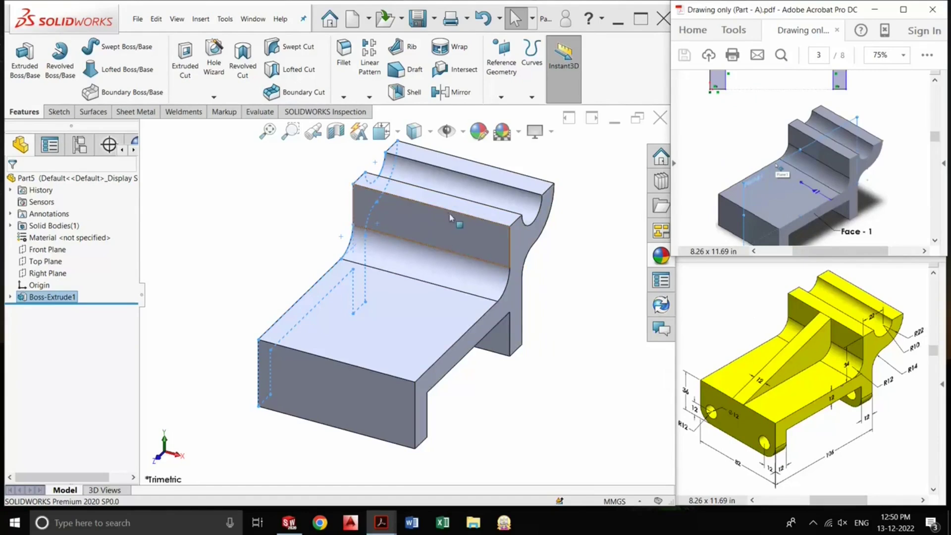
{"action": "left_click", "coordinate": [495, 325]}
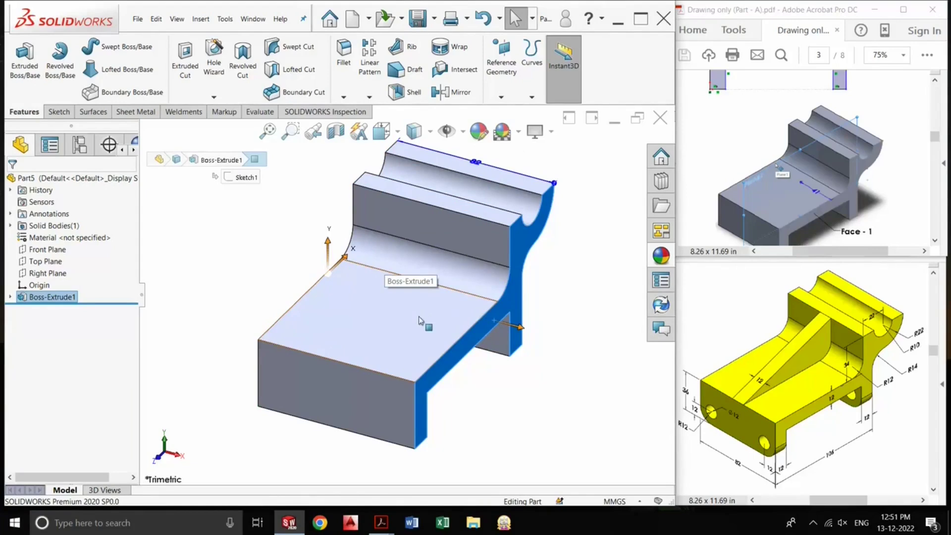
{"action": "scroll", "coordinate": [902, 143], "scroll_direction": "down", "scroll_amount": 1}
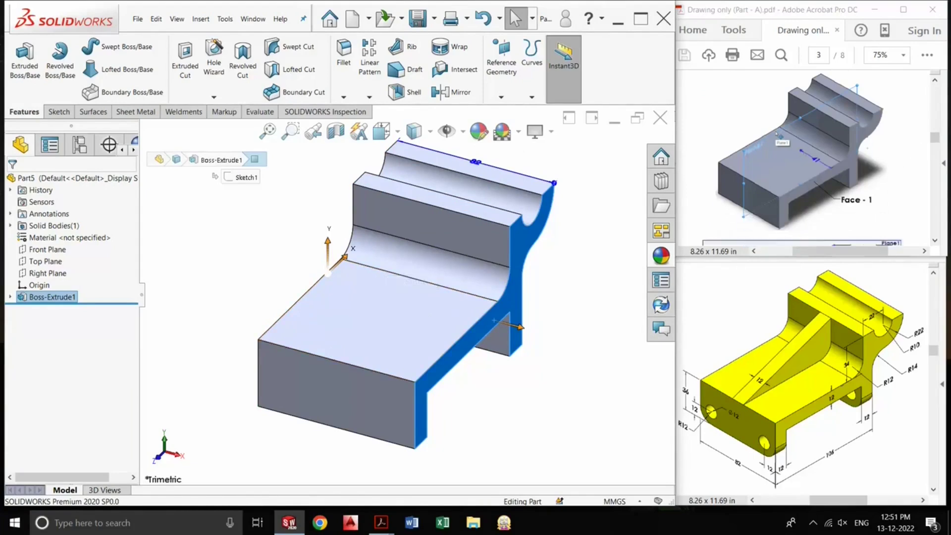
{"action": "scroll", "coordinate": [802, 157], "scroll_direction": "down", "scroll_amount": 3}
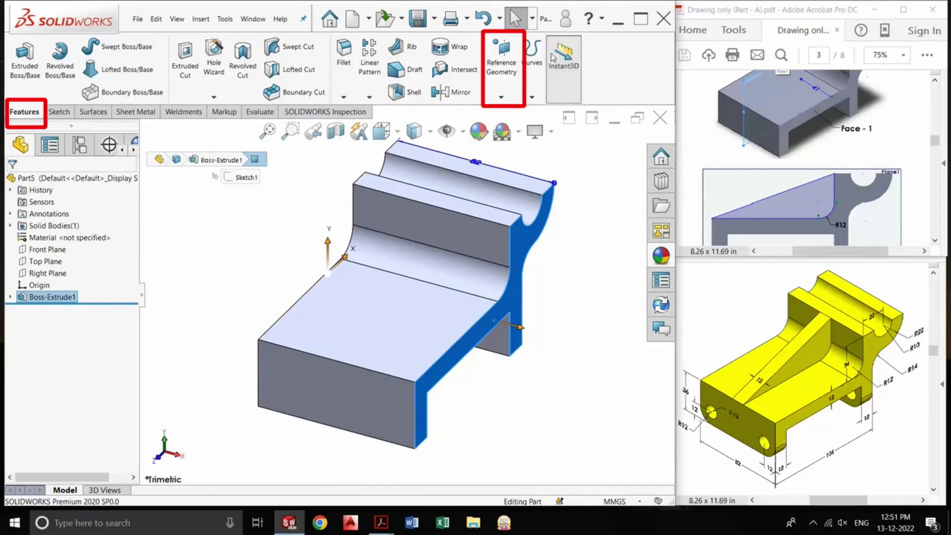
- Create Plane1 offset 41 mm from the side face, flipped inward into the part
{"action": "left_click", "coordinate": [505, 73]}
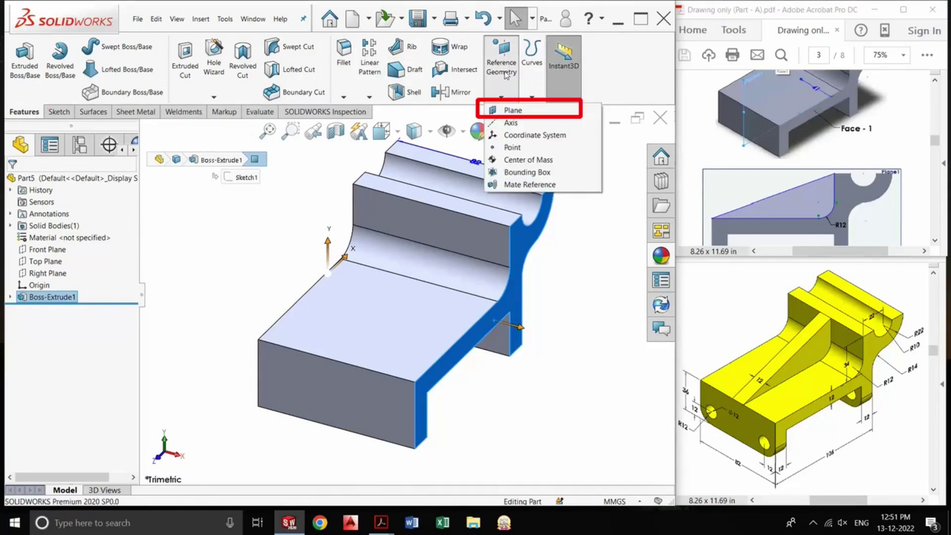
{"action": "left_click", "coordinate": [513, 112]}
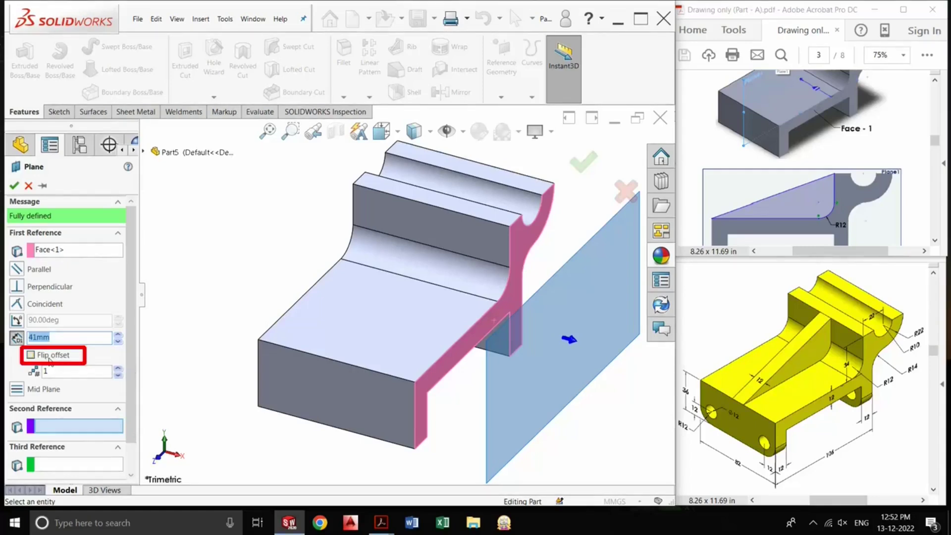
{"action": "left_click", "coordinate": [30, 355]}
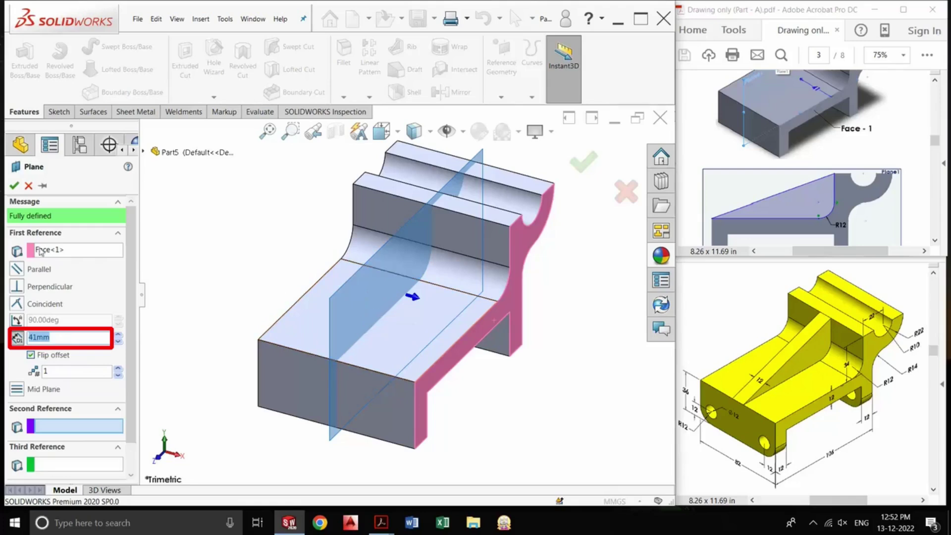
{"action": "left_click", "coordinate": [14, 186]}
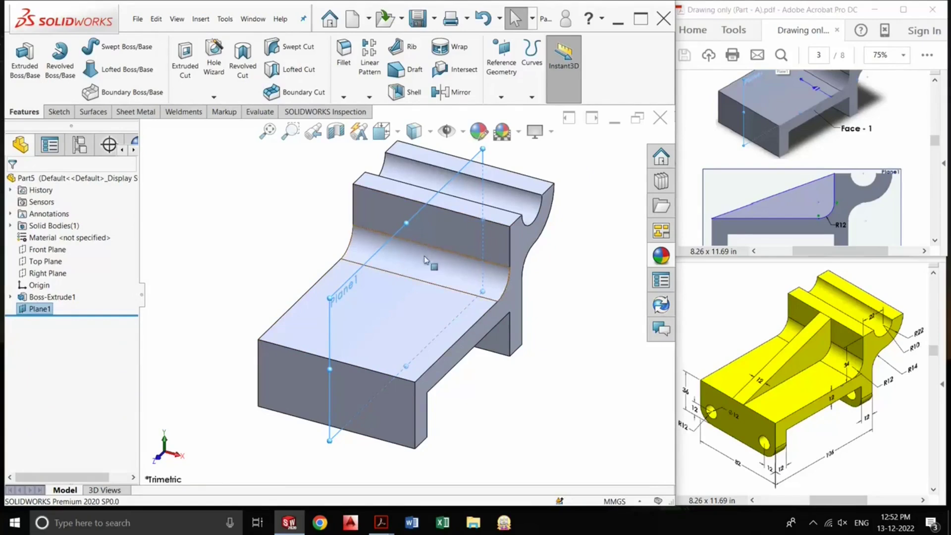
- Turn the view Normal To Plane1 and start Sketch2 on it
{"action": "left_click", "coordinate": [49, 309]}
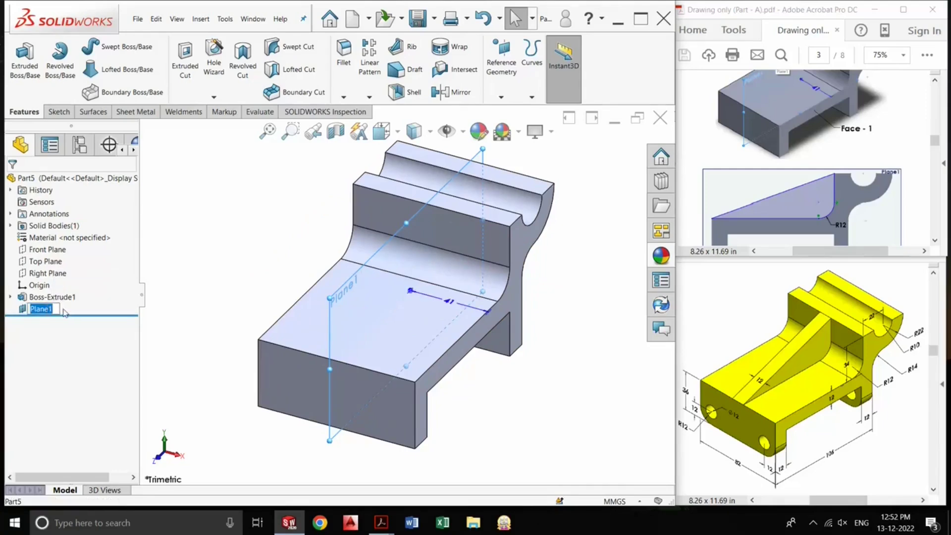
{"action": "left_click", "coordinate": [63, 312]}
{"action": "left_click", "coordinate": [43, 310]}
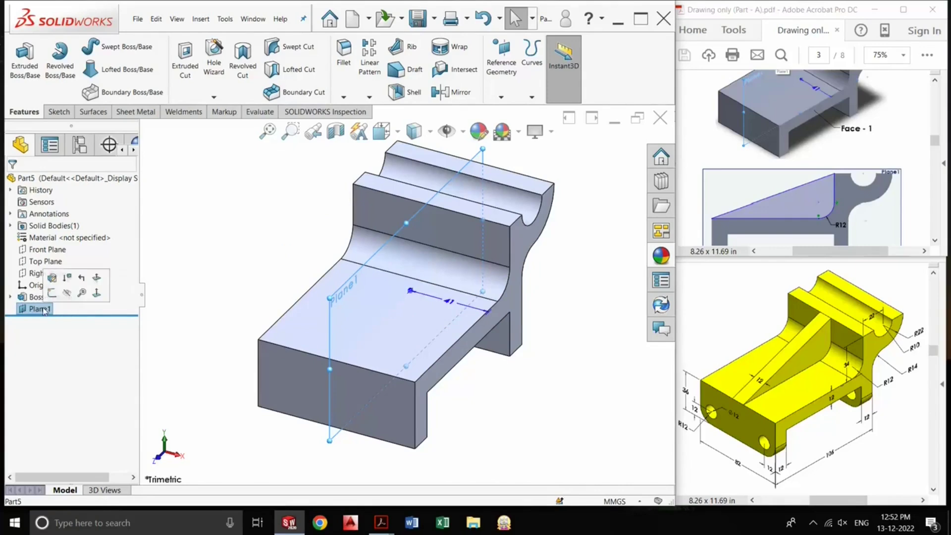
{"action": "left_click", "coordinate": [73, 312]}
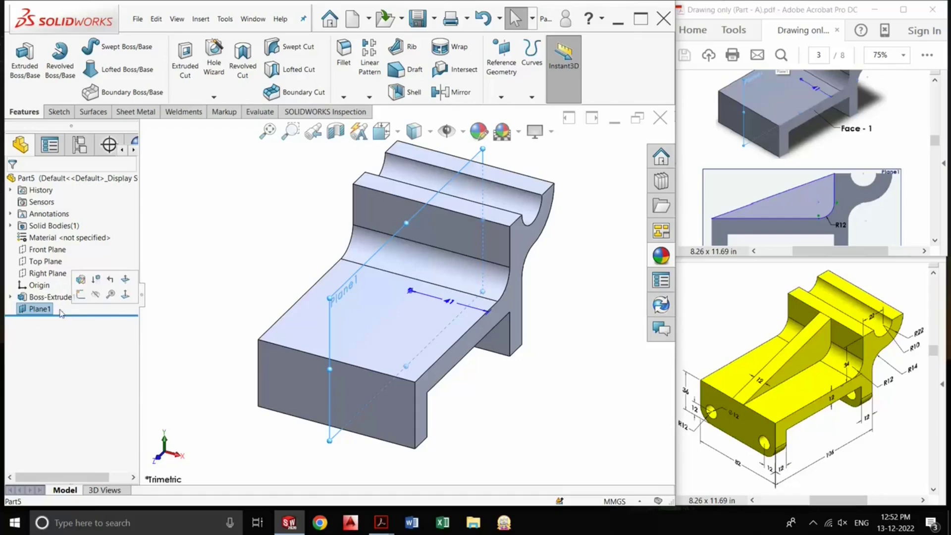
{"action": "left_click", "coordinate": [126, 297]}
{"action": "left_click", "coordinate": [126, 297]}
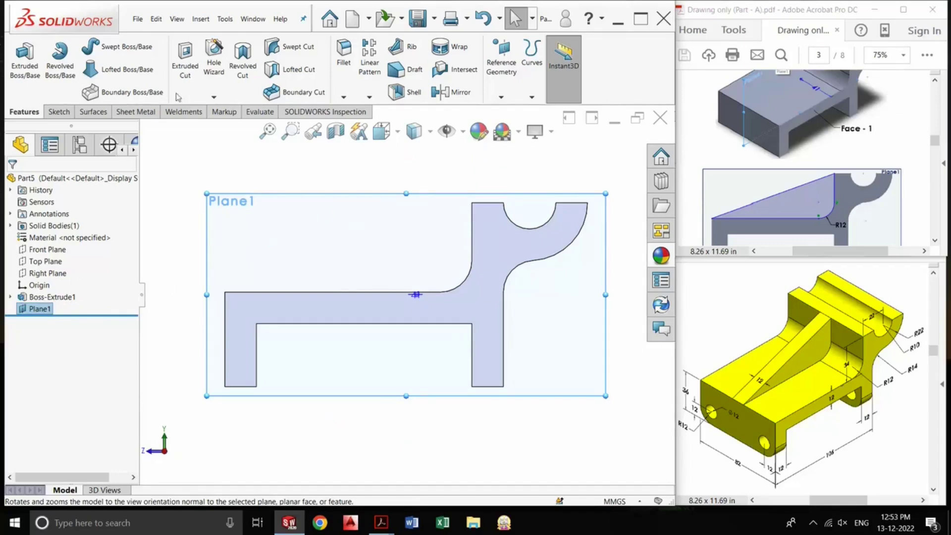
{"action": "left_click", "coordinate": [27, 72]}
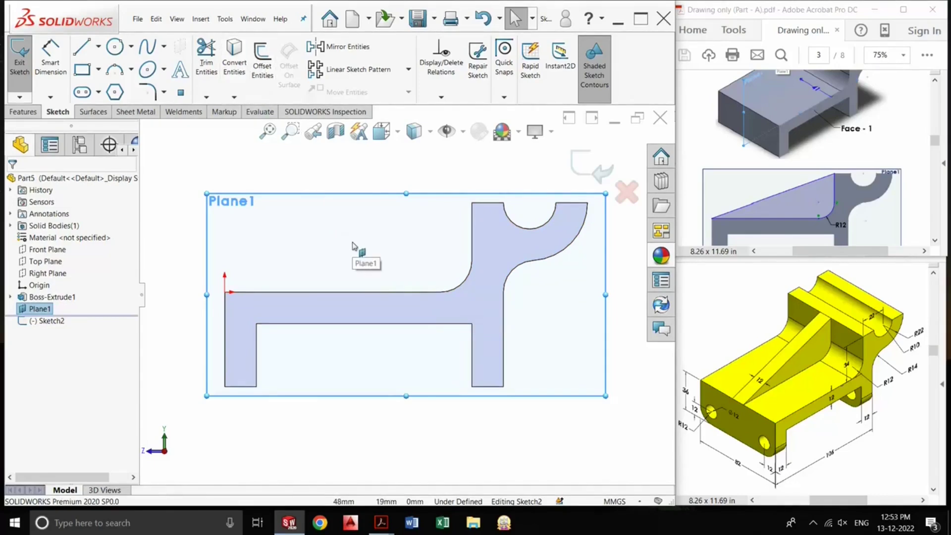
- Convert the arm's top edge, the R12 fillet edge and the column edge into Sketch2 lines
{"action": "scroll", "coordinate": [357, 252], "scroll_direction": "down", "scroll_amount": 2}
{"action": "mouse_move", "coordinate": [358, 244]}
{"action": "middle_mouse_down", "text": "ctrl"}
{"action": "mouse_move", "coordinate": [399, 243]}
{"action": "mouse_move", "coordinate": [375, 259]}
{"action": "mouse_move", "coordinate": [399, 260]}
{"action": "middle_mouse_up", "text": "ctrl"}
{"action": "scroll", "coordinate": [391, 265], "scroll_direction": "down", "scroll_amount": 1}
{"action": "scroll", "coordinate": [396, 257], "scroll_direction": "up", "scroll_amount": 2}
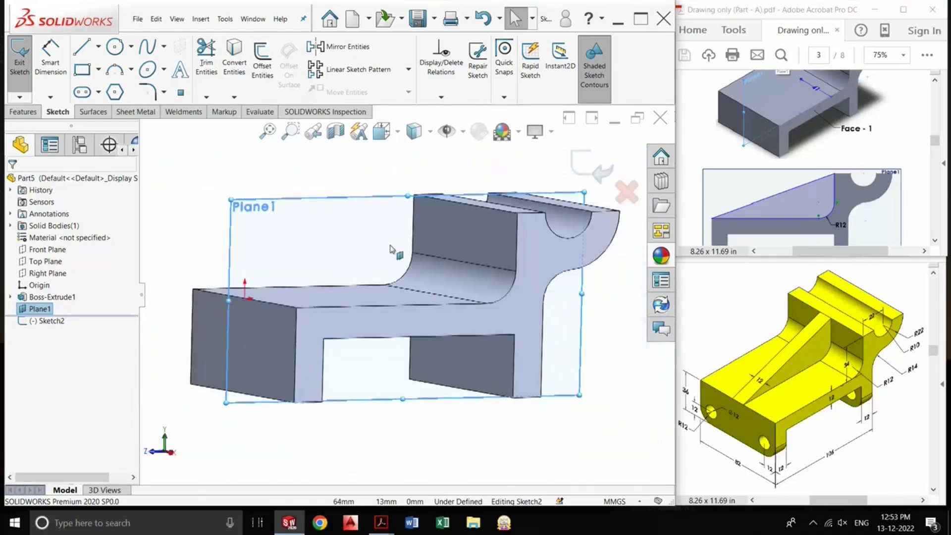
{"action": "left_click", "coordinate": [237, 64]}
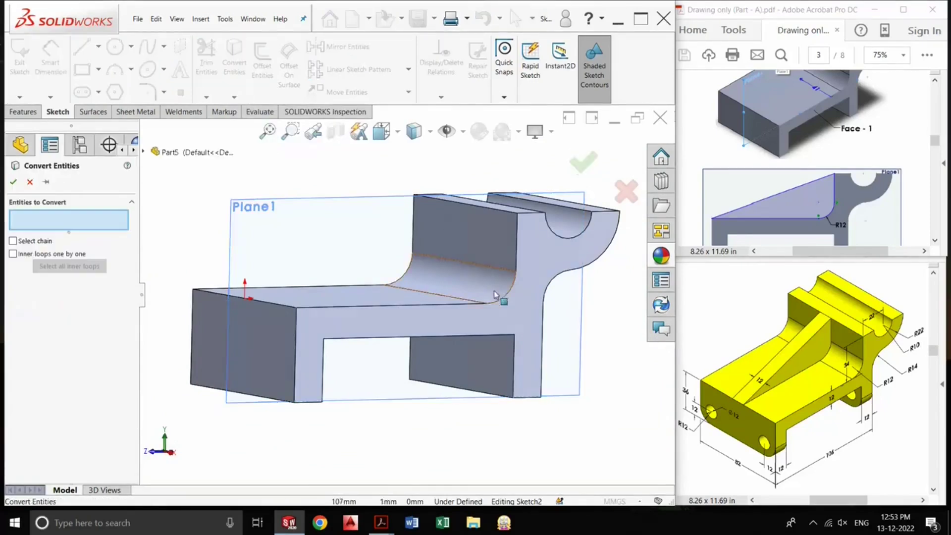
{"action": "left_click", "coordinate": [452, 303]}
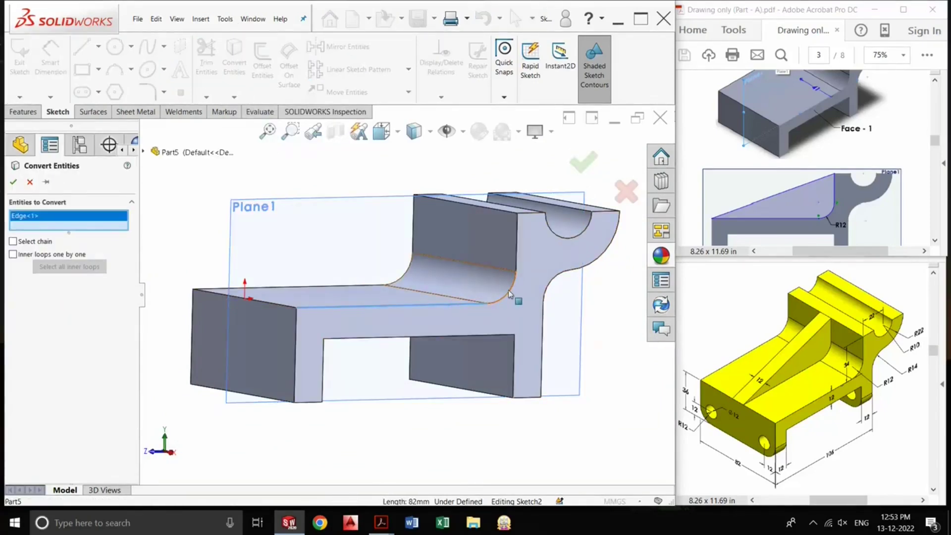
{"action": "left_click", "coordinate": [510, 294]}
{"action": "left_click", "coordinate": [547, 262]}
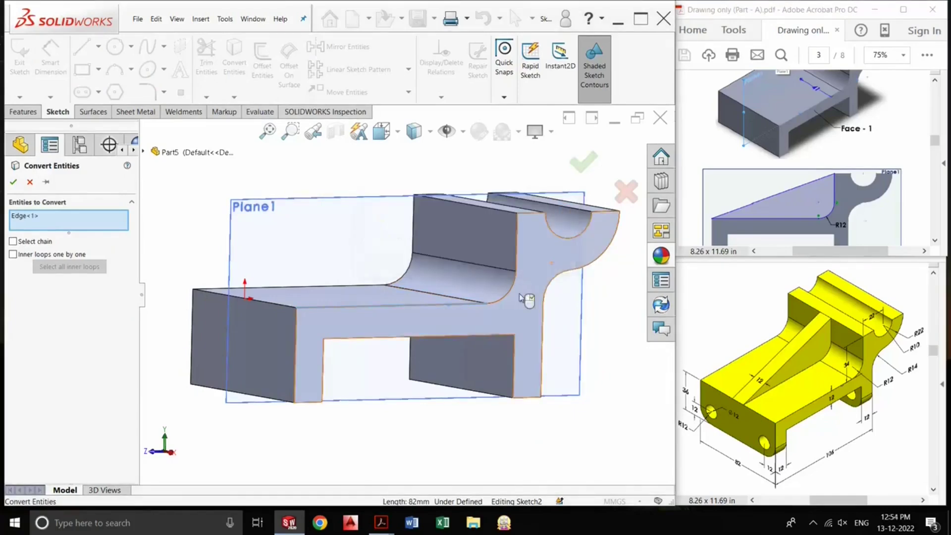
{"action": "left_click", "coordinate": [506, 302]}
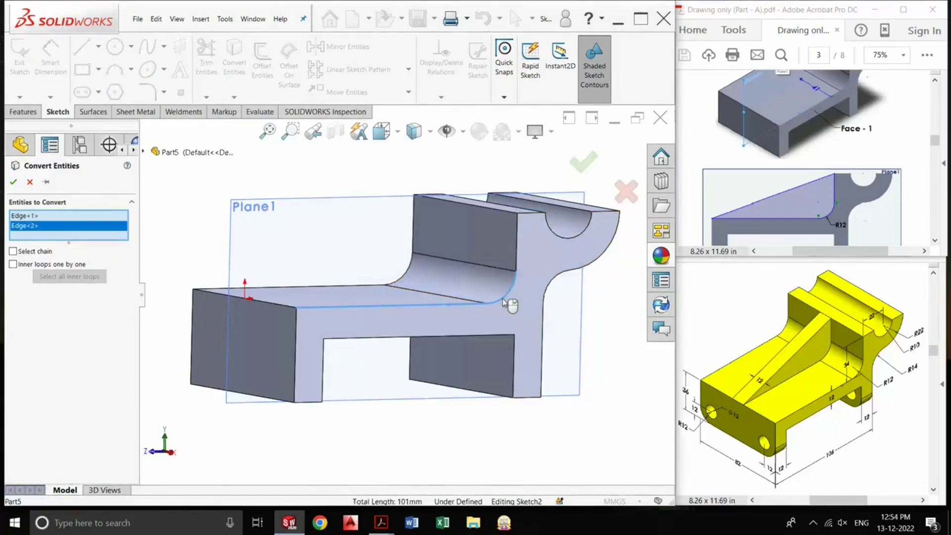
{"action": "left_click", "coordinate": [517, 254]}
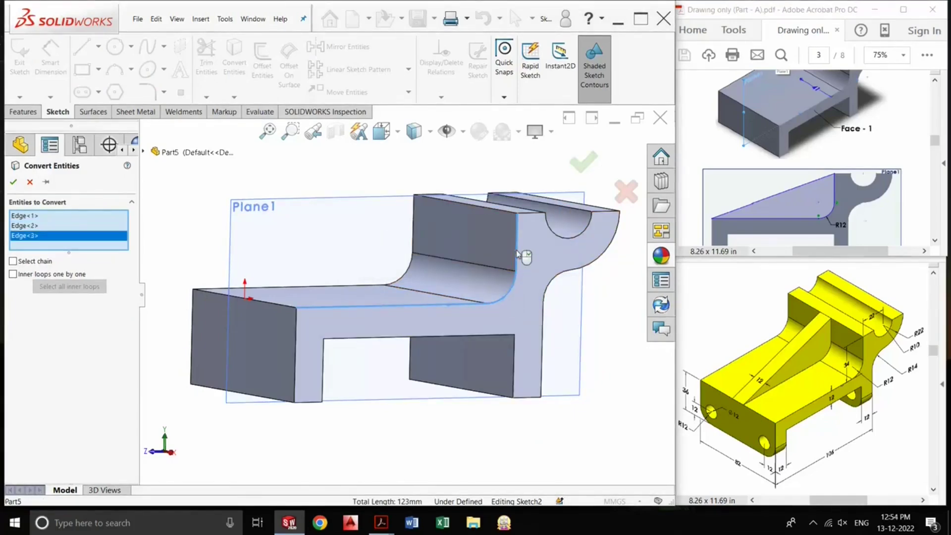
{"action": "left_click", "coordinate": [13, 182]}
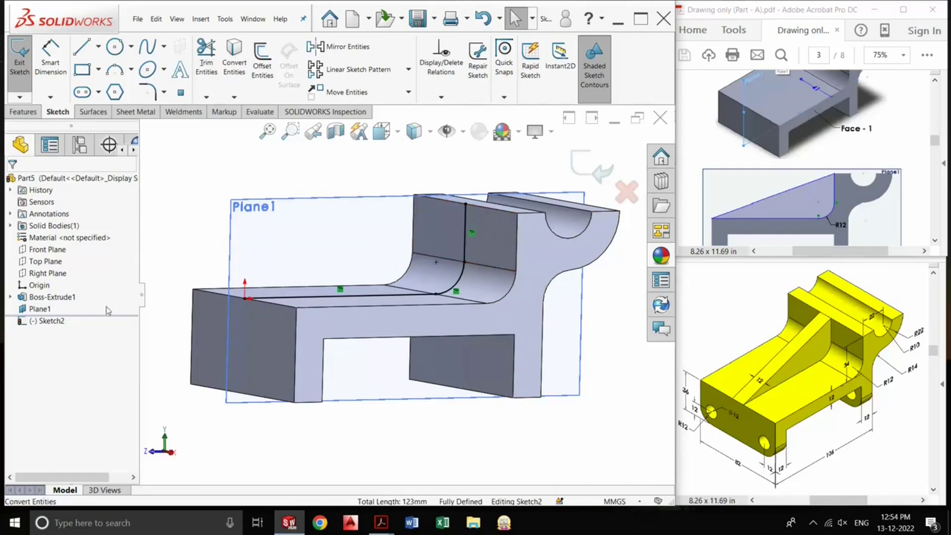
- Draw a diagonal line from the column top to the lower-left endpoint, closing the rib triangle
{"action": "left_click", "coordinate": [84, 49]}
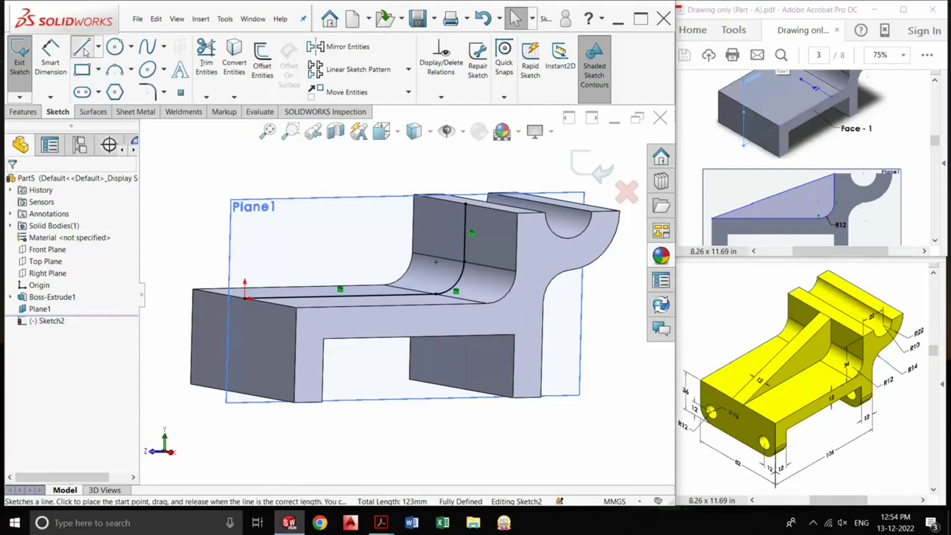
{"action": "left_click", "coordinate": [466, 205]}
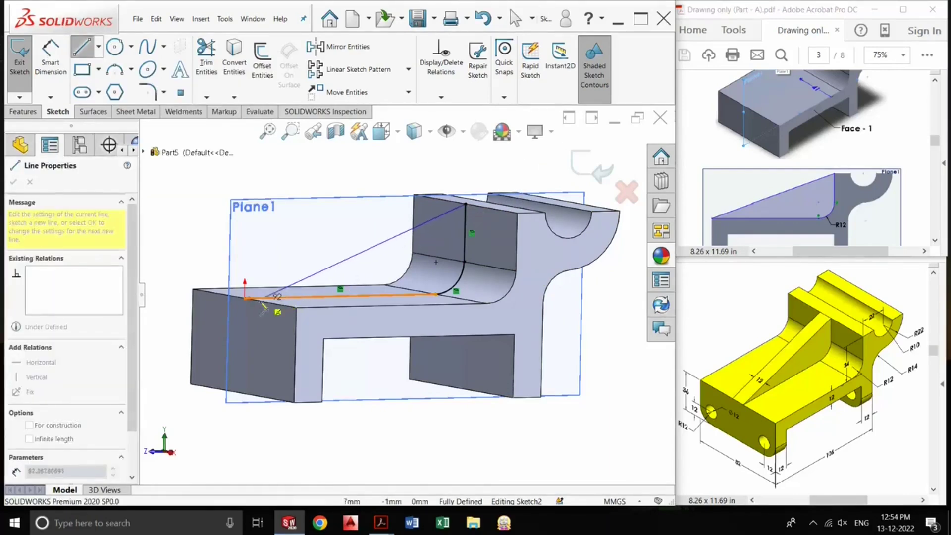
{"action": "left_click", "coordinate": [245, 299]}
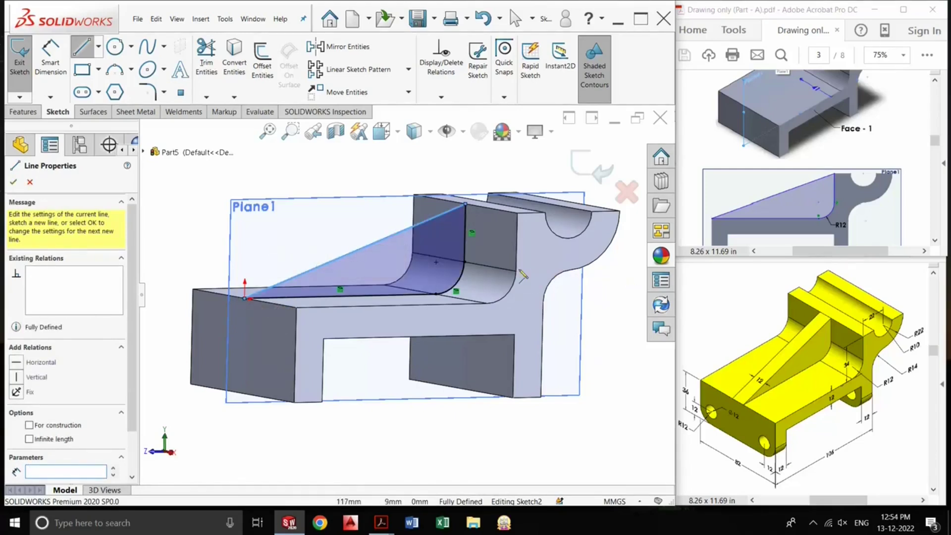
{"action": "key", "text": "Escape"}
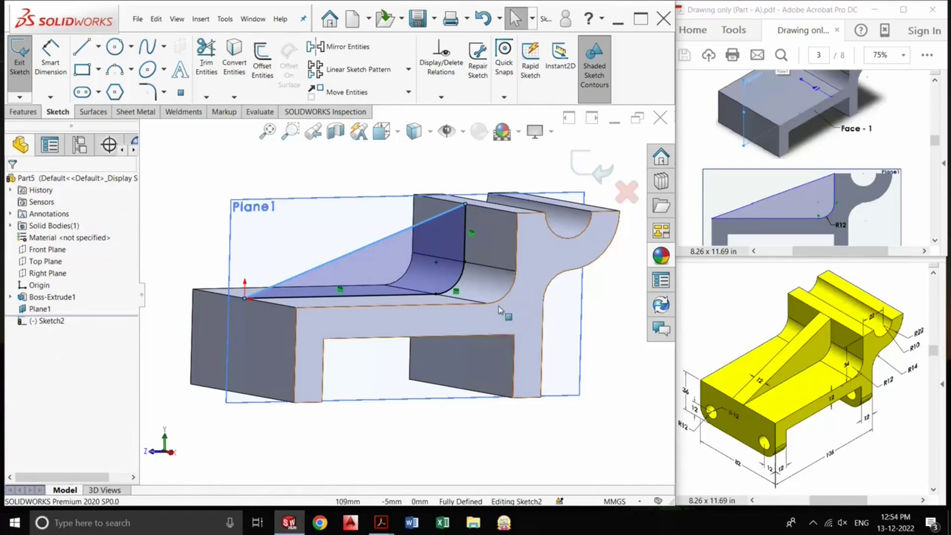
{"action": "middle_click_drag", "start_coordinate": [497, 303], "coordinate": [555, 333]}
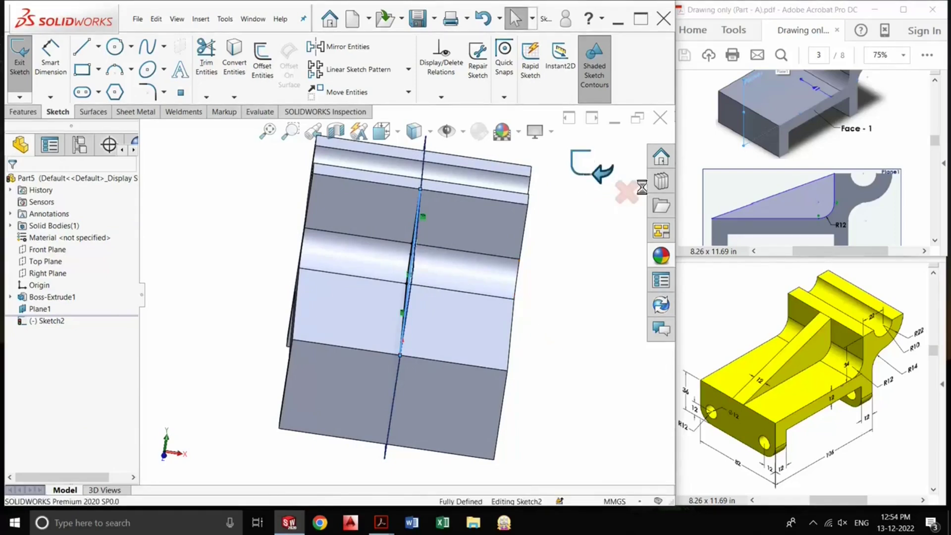
- Extrude the triangular rib 12 mm Mid Plane about Plane1 as Boss-Extrude2
{"action": "key", "text": "e"}
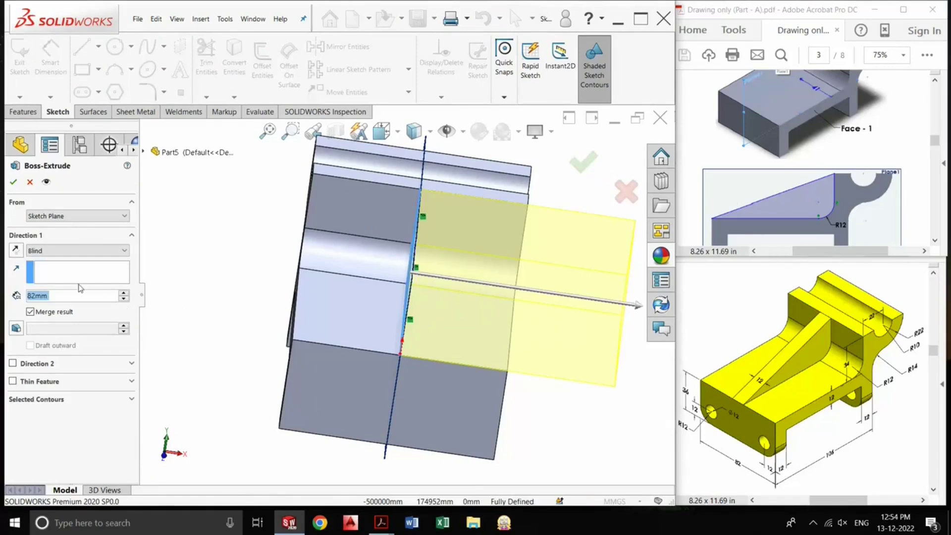
{"action": "type", "text": "12"}
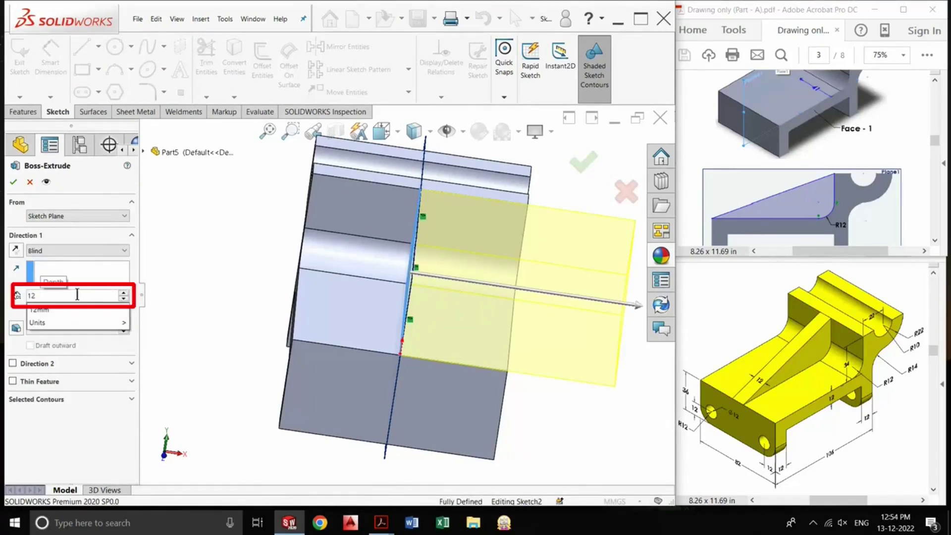
{"action": "key", "text": "Return"}
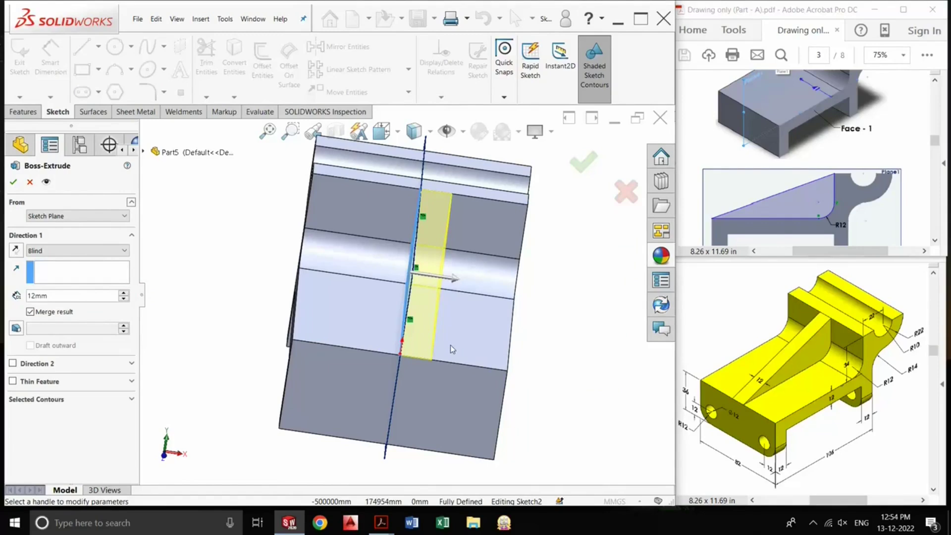
{"action": "left_click", "coordinate": [88, 251]}
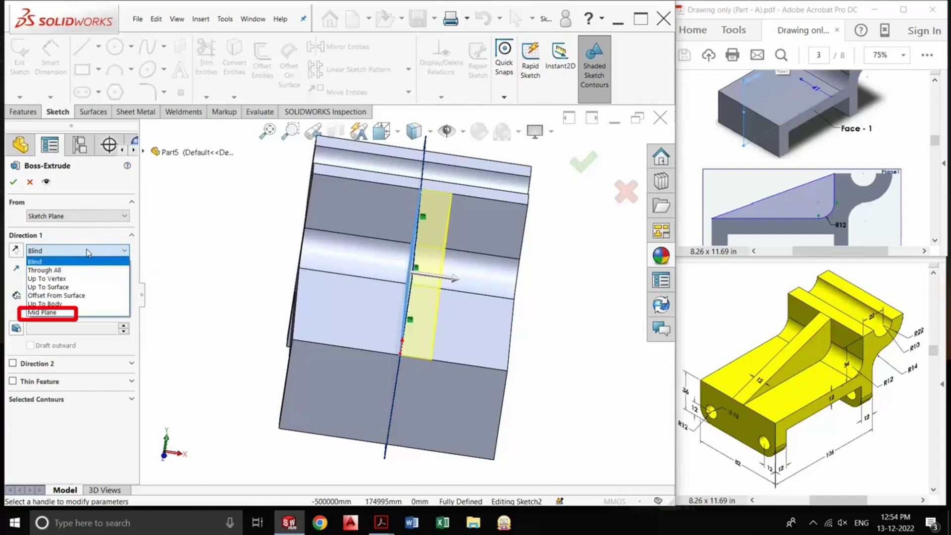
{"action": "left_click", "coordinate": [65, 312]}
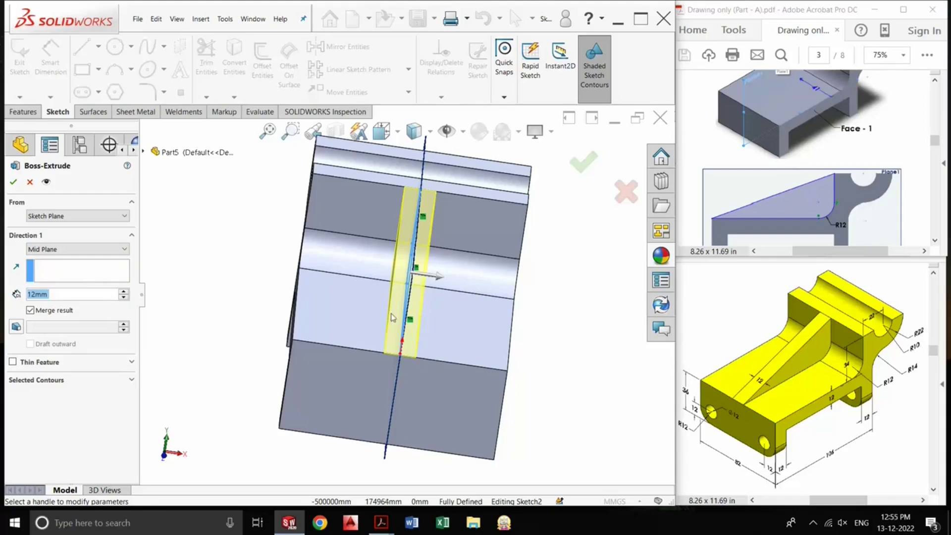
{"action": "left_click", "coordinate": [583, 164]}
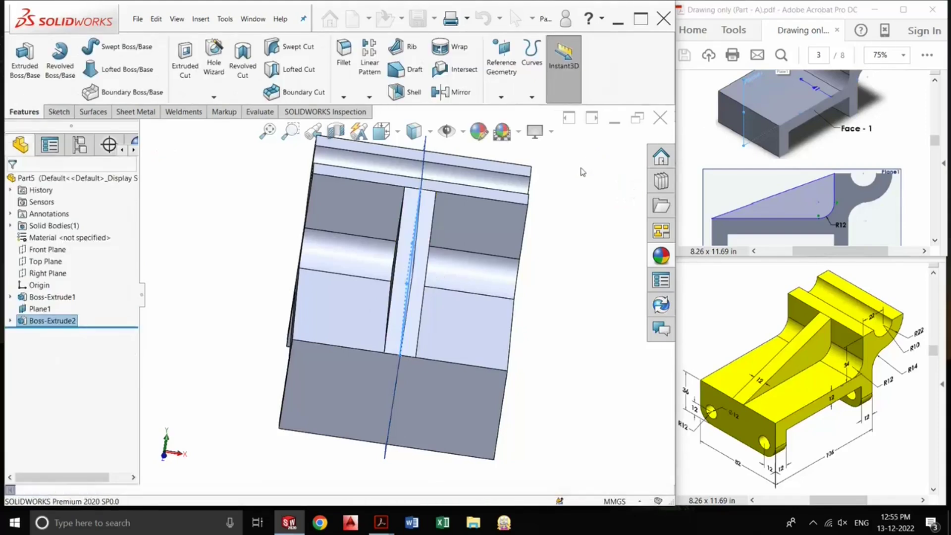
{"action": "key", "text": "space"}
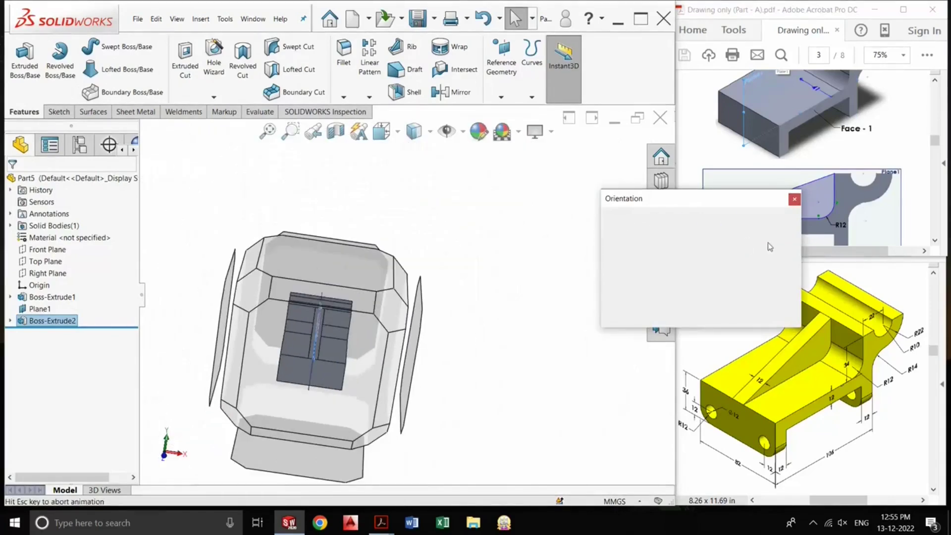
- Switch to isometric, hide Plane1, and look Normal To the base's front face
{"action": "left_click", "coordinate": [770, 246]}
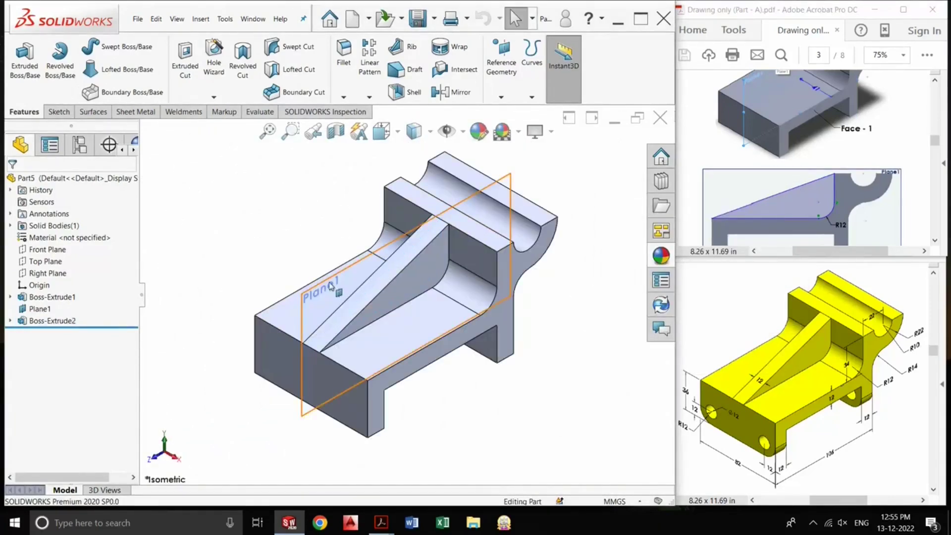
{"action": "left_click", "coordinate": [447, 131]}
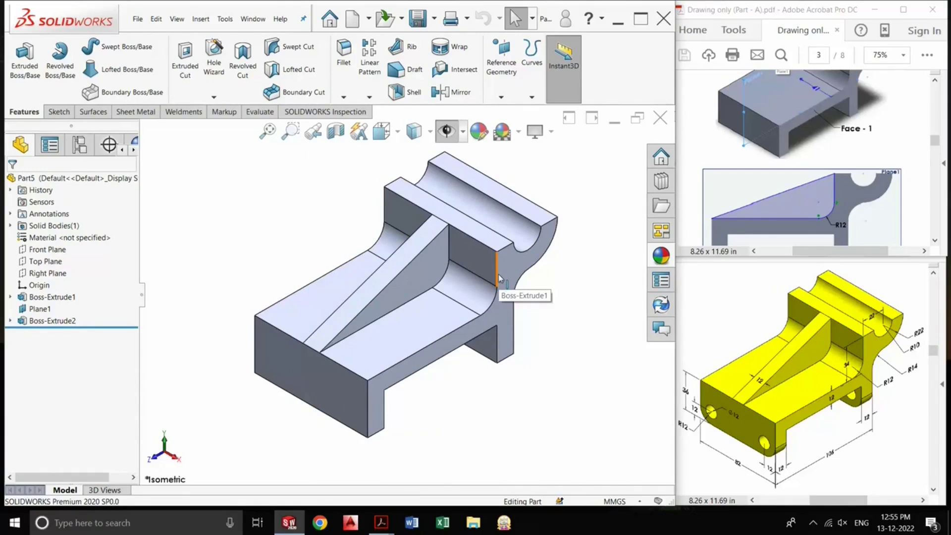
{"action": "left_click", "coordinate": [320, 383]}
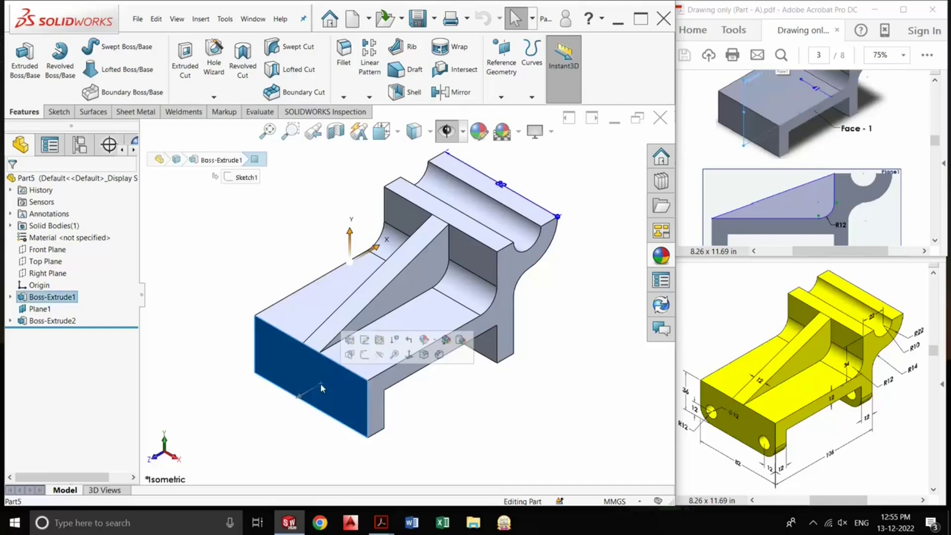
{"action": "left_click", "coordinate": [413, 363]}
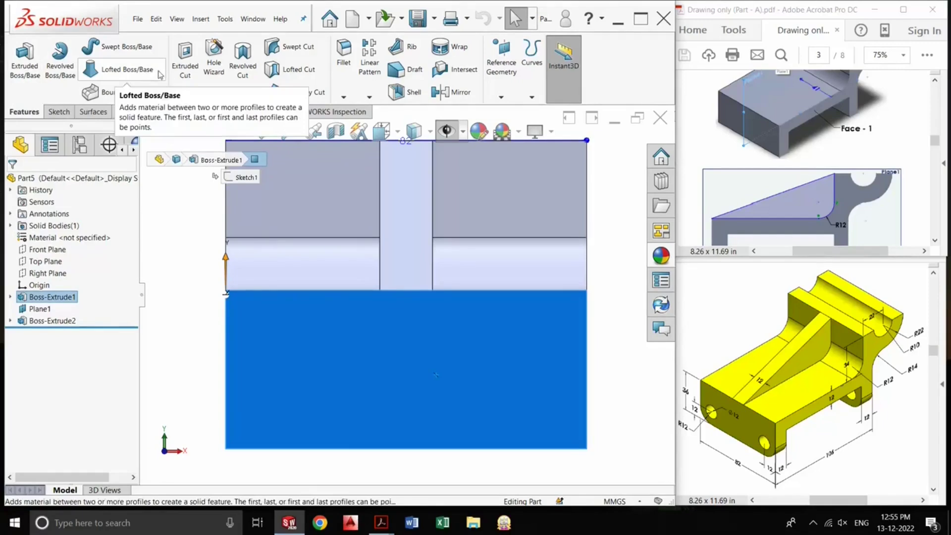
- Start a sketch on the front face and draw two circles near its lower corners
{"action": "left_click", "coordinate": [185, 67]}
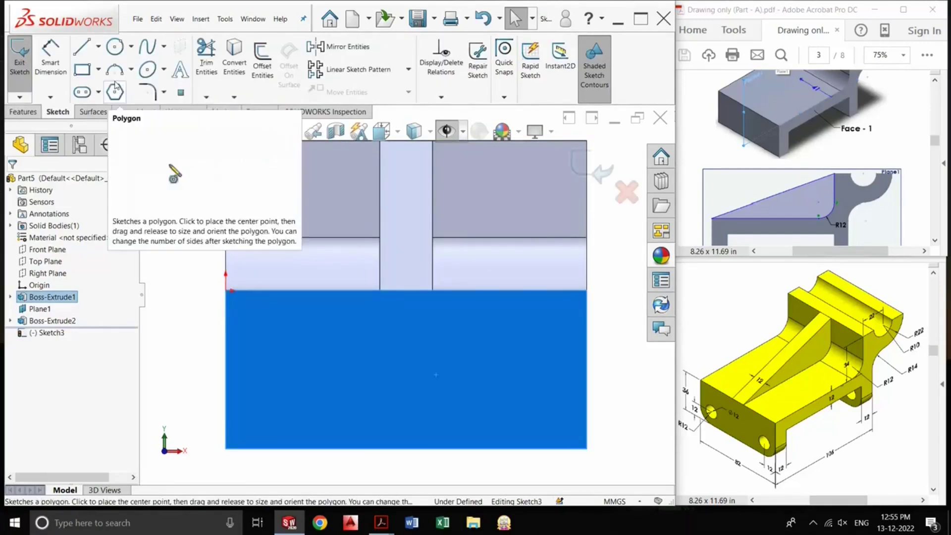
{"action": "left_click", "coordinate": [115, 47]}
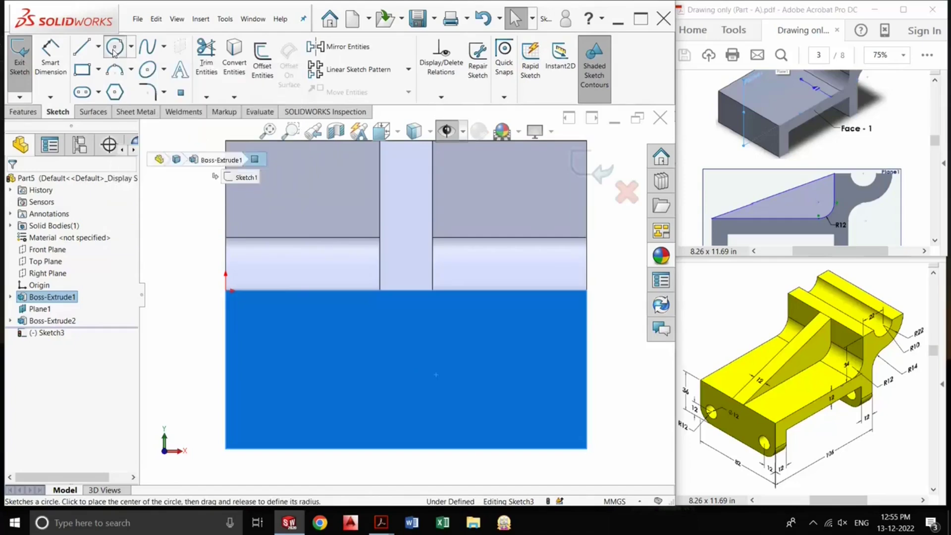
{"action": "left_click", "coordinate": [279, 391]}
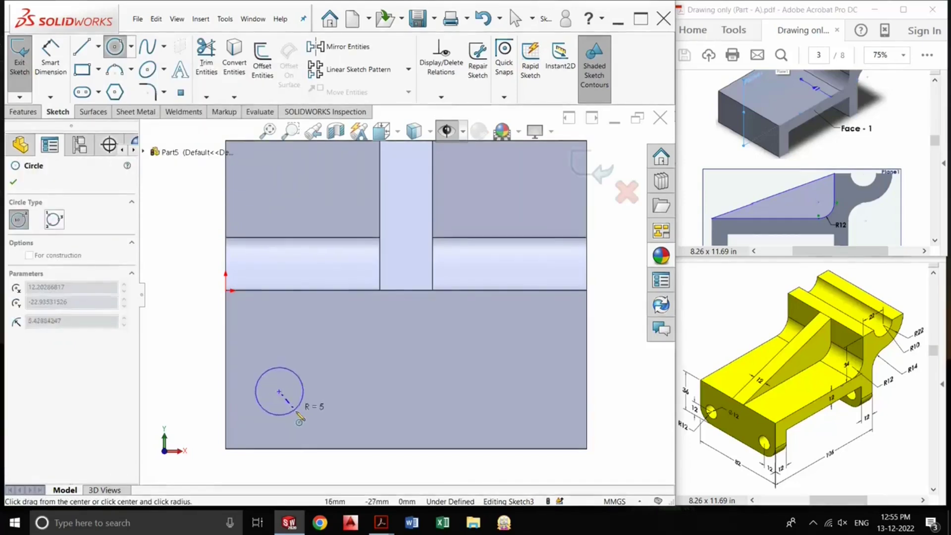
{"action": "left_click", "coordinate": [297, 413]}
{"action": "left_click", "coordinate": [521, 386]}
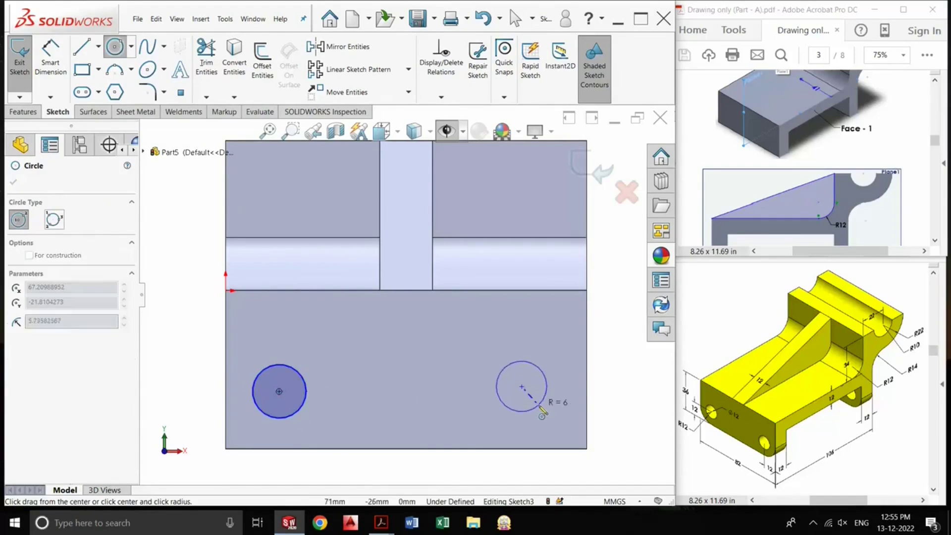
{"action": "left_click", "coordinate": [540, 405]}
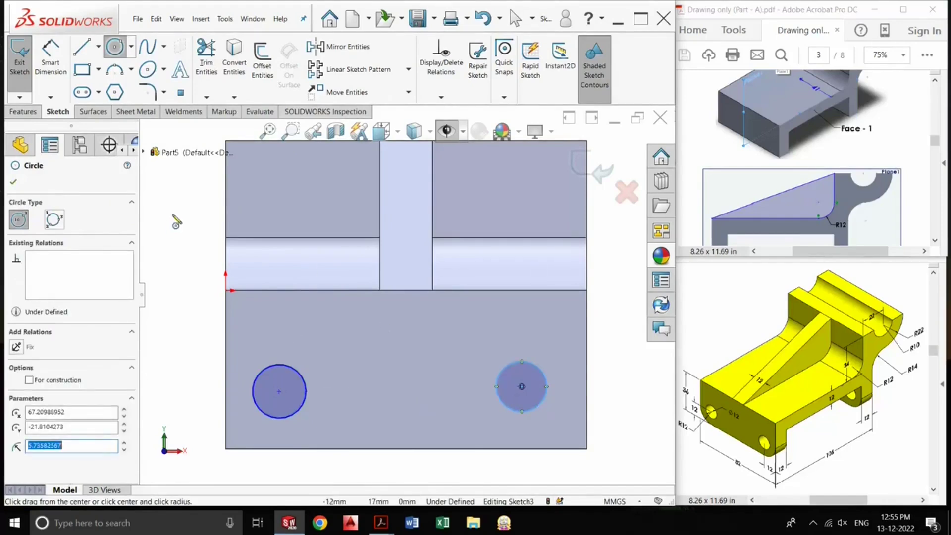
- Dimension both circles to 12 mm diameter
{"action": "left_click", "coordinate": [50, 56]}
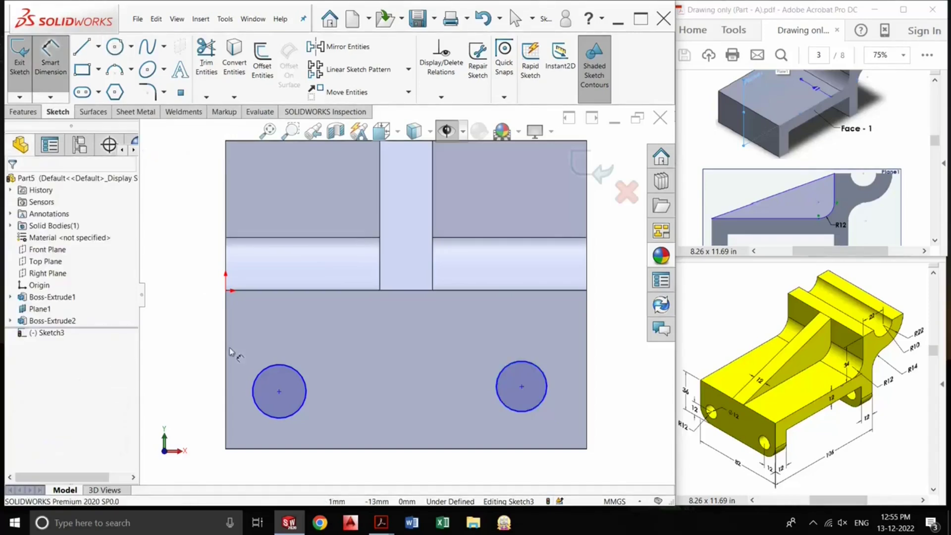
{"action": "left_click", "coordinate": [261, 412]}
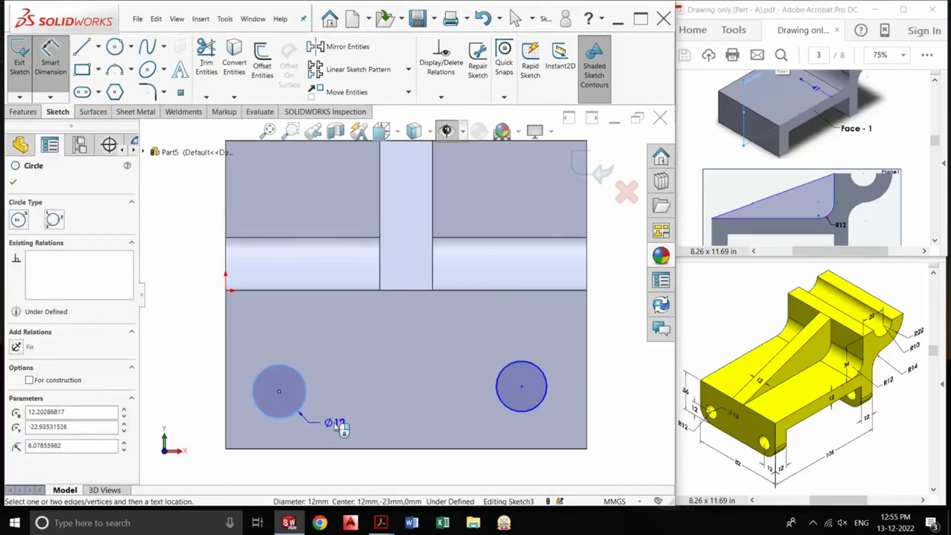
{"action": "left_click", "coordinate": [334, 424]}
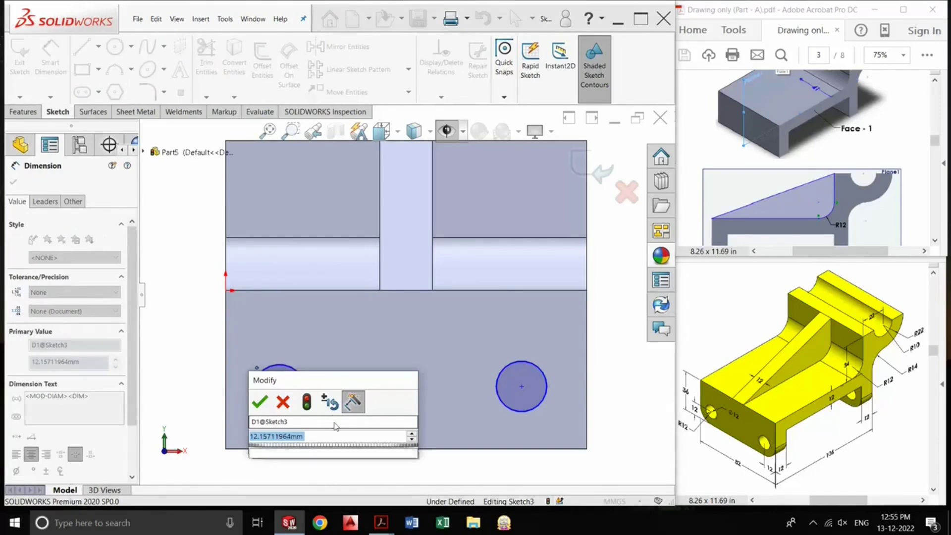
{"action": "type", "text": "12"}
{"action": "key", "text": "Return"}
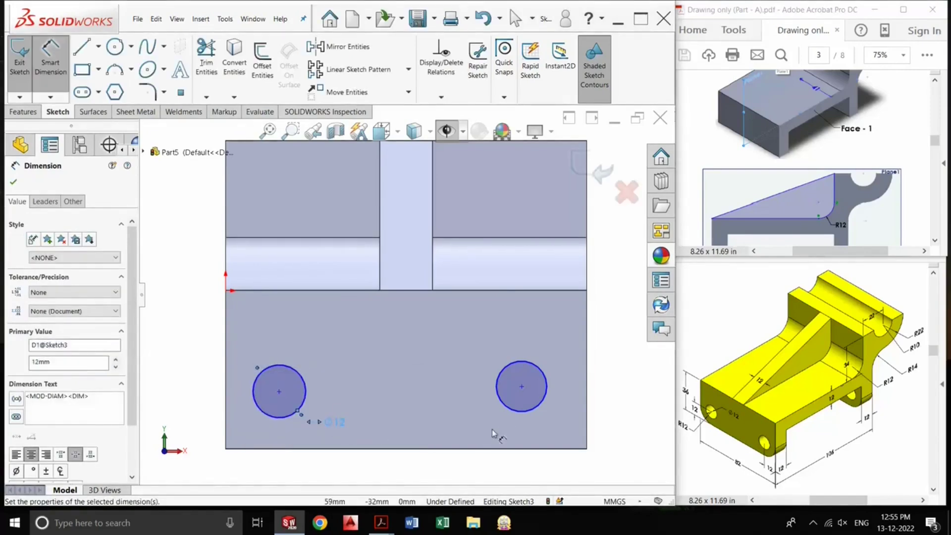
{"action": "left_click", "coordinate": [513, 413]}
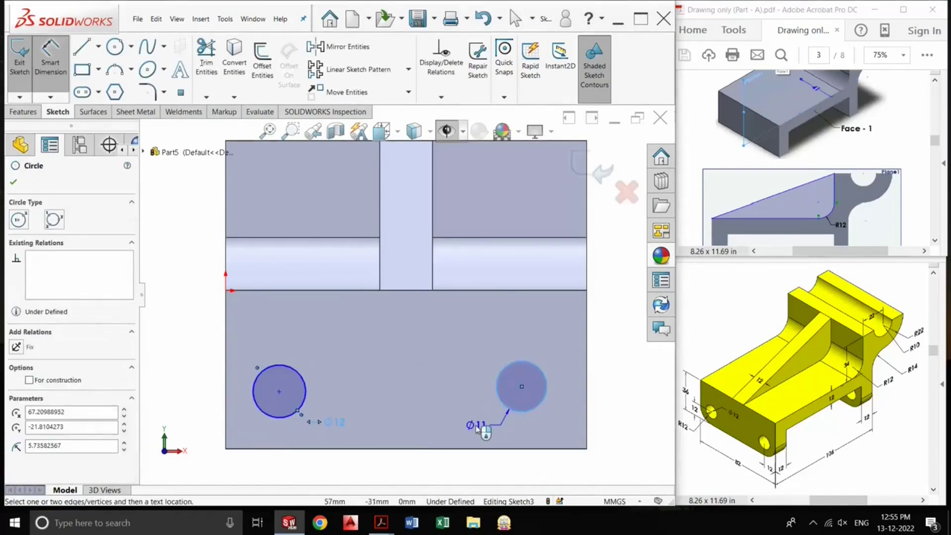
{"action": "left_click", "coordinate": [476, 429]}
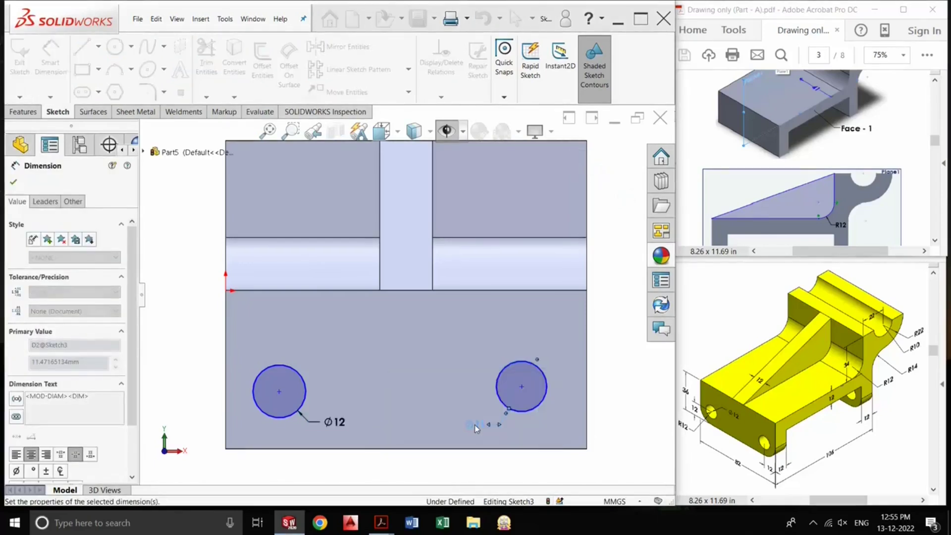
{"action": "type", "text": "12"}
{"action": "key", "text": "Return"}
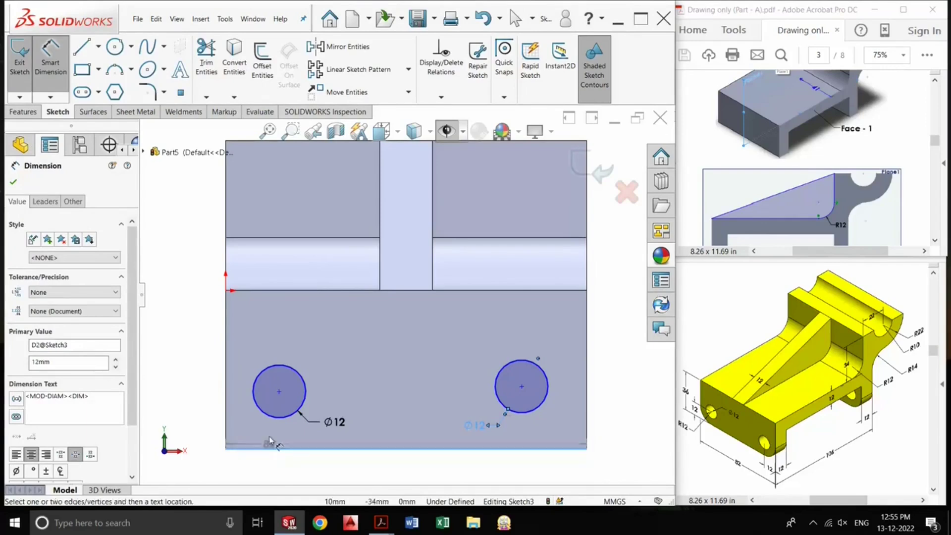
- Place the left hole centre 12 mm above the bottom edge and 12 mm from the left edge
{"action": "left_click", "coordinate": [279, 393]}
{"action": "left_click", "coordinate": [232, 448]}
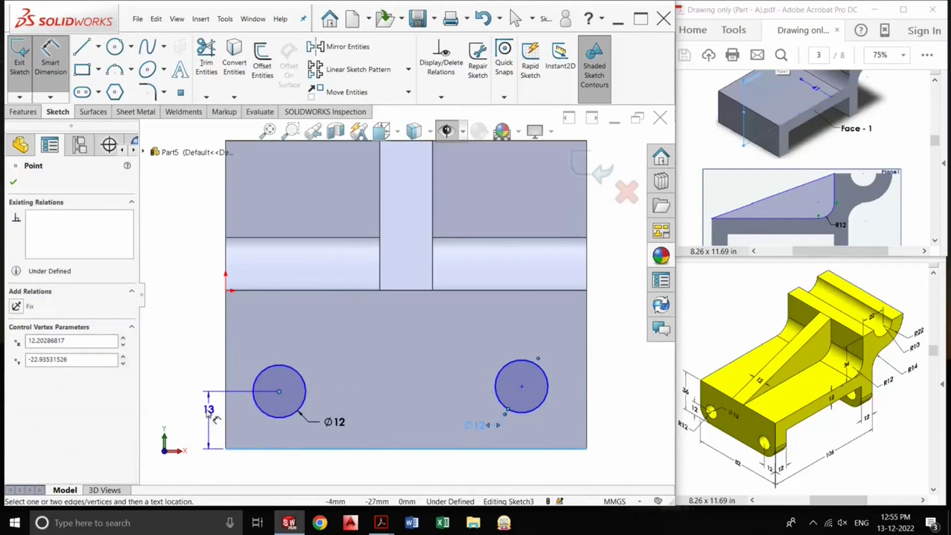
{"action": "left_click", "coordinate": [203, 421]}
{"action": "type", "text": "12"}
{"action": "key", "text": "Return"}
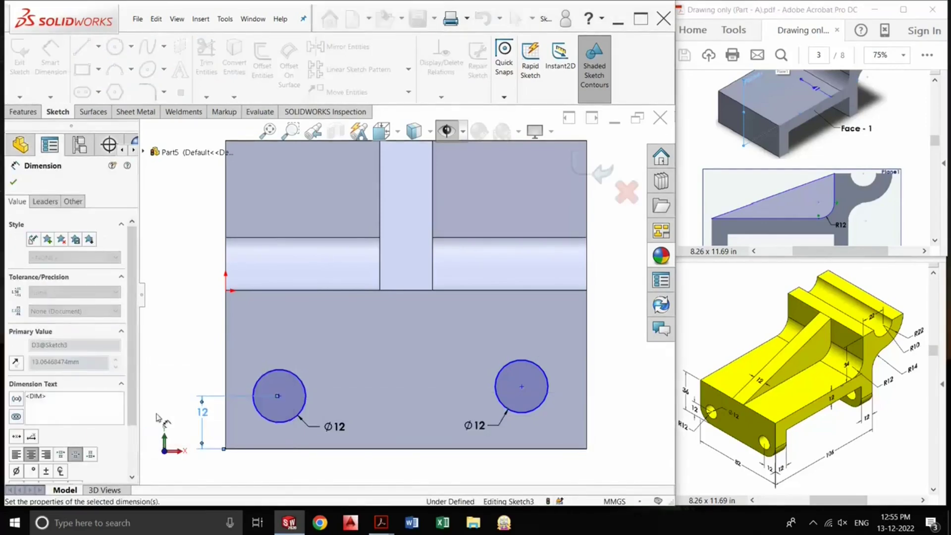
{"action": "left_click", "coordinate": [279, 397]}
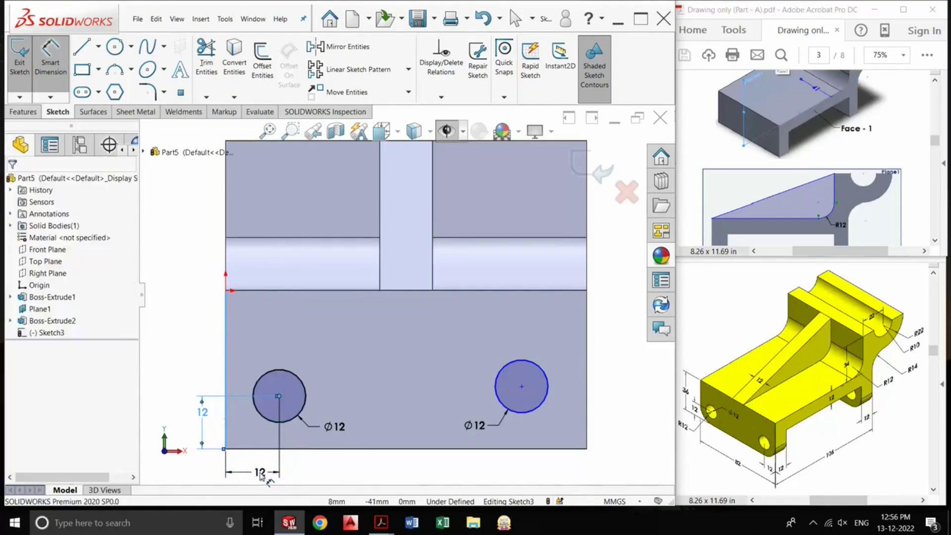
{"action": "left_click", "coordinate": [265, 489]}
{"action": "type", "text": "12mm"}
{"action": "key", "text": "Return"}
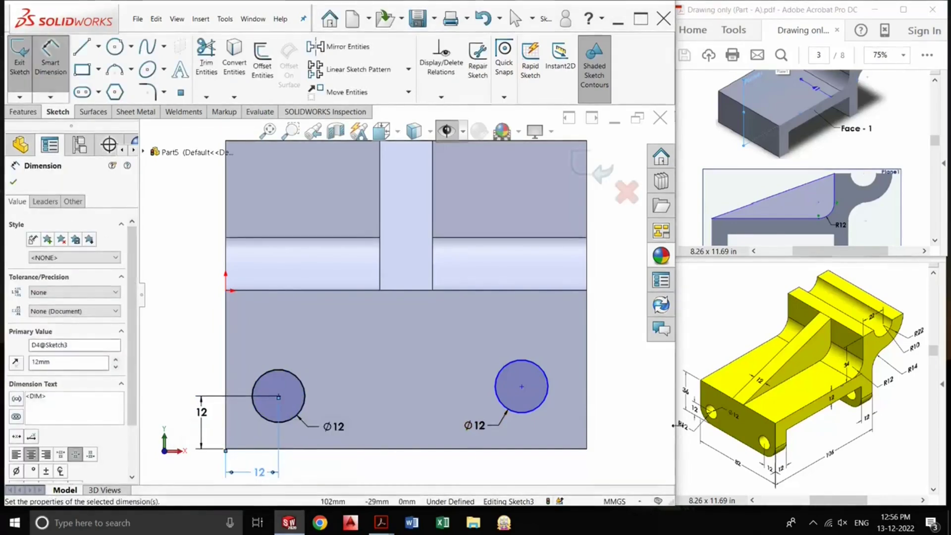
- Place the right hole centre 12 mm from the right edge and 12 mm above the bottom edge
{"action": "left_click", "coordinate": [587, 432]}
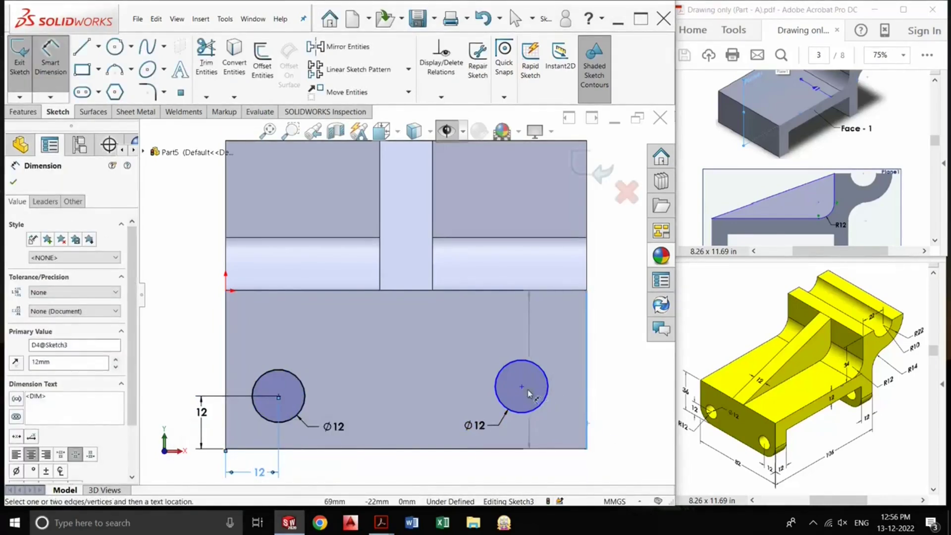
{"action": "left_click", "coordinate": [522, 389]}
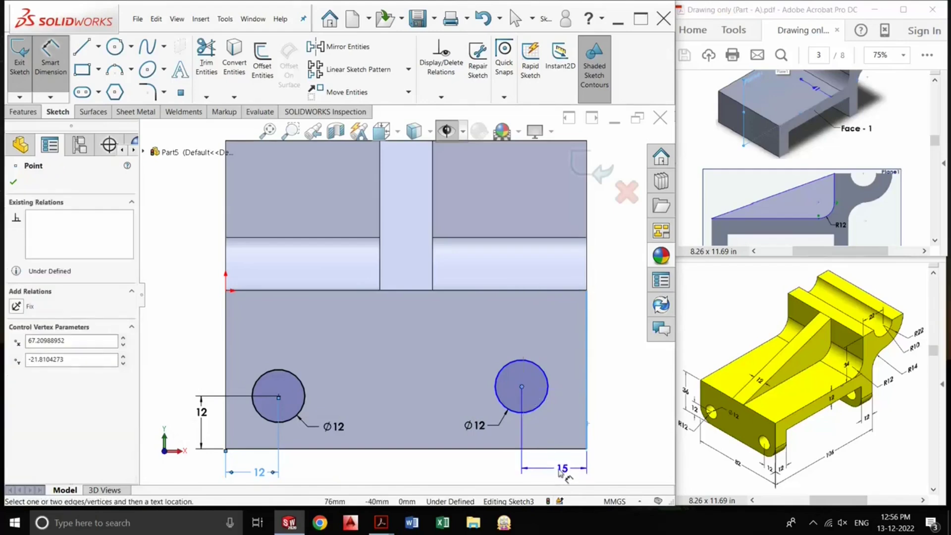
{"action": "left_click", "coordinate": [546, 473]}
{"action": "type", "text": "12"}
{"action": "key", "text": "Return"}
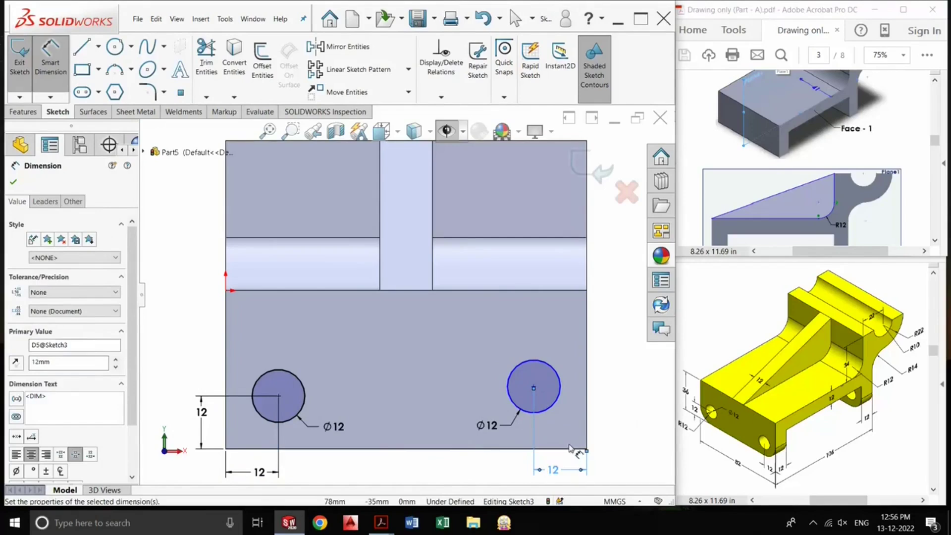
{"action": "key", "text": "Escape"}
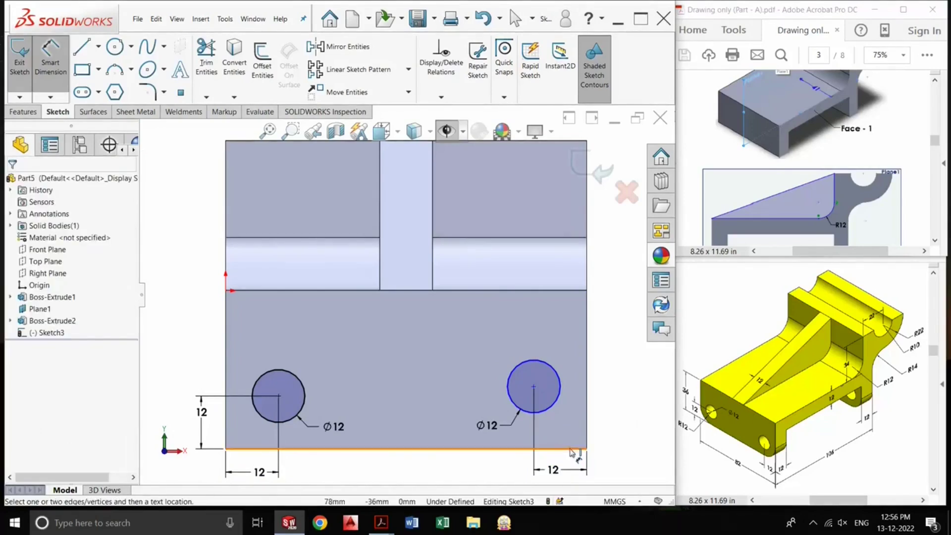
{"action": "left_click", "coordinate": [569, 449]}
{"action": "left_click", "coordinate": [534, 387]}
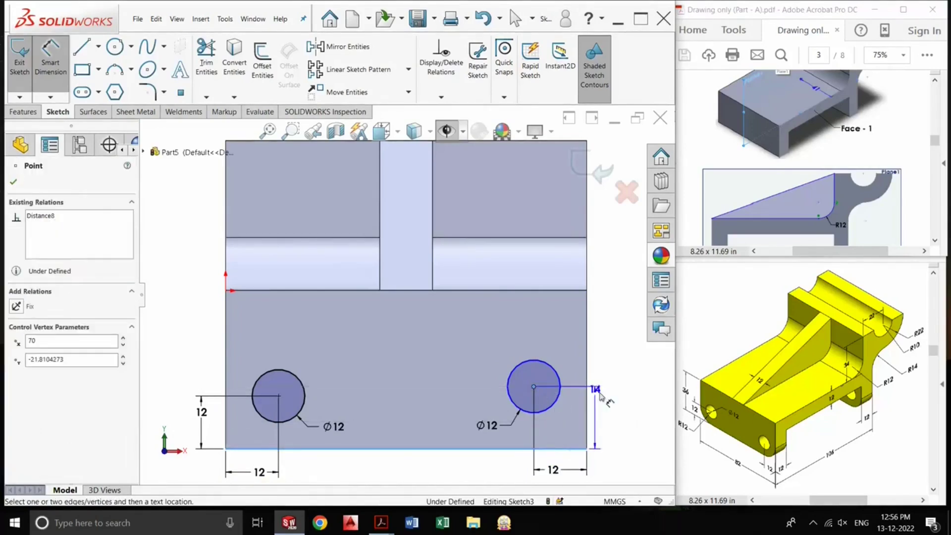
{"action": "left_click", "coordinate": [610, 407]}
{"action": "type", "text": "12"}
{"action": "key", "text": "Return"}
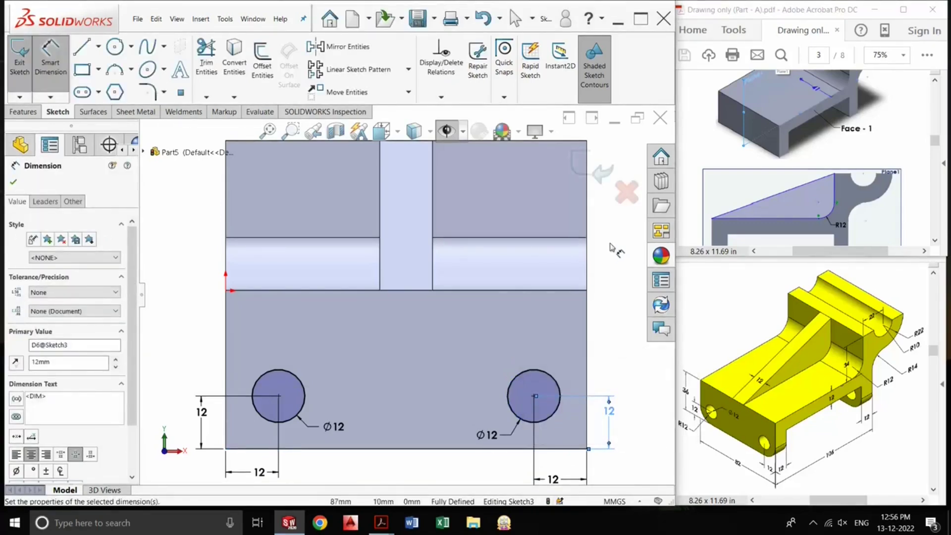
{"action": "left_click", "coordinate": [601, 174]}
- Cut the two Ø12 holes Through All as Cut-Extrude1
{"action": "right_click_drag", "start_coordinate": [486, 297], "coordinate": [501, 298]}
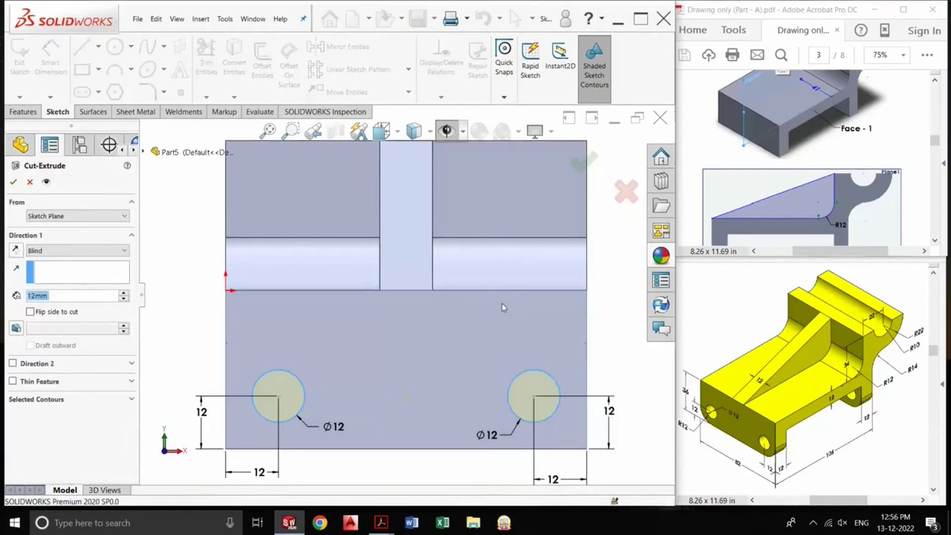
{"action": "middle_click_drag", "start_coordinate": [501, 303], "coordinate": [435, 308]}
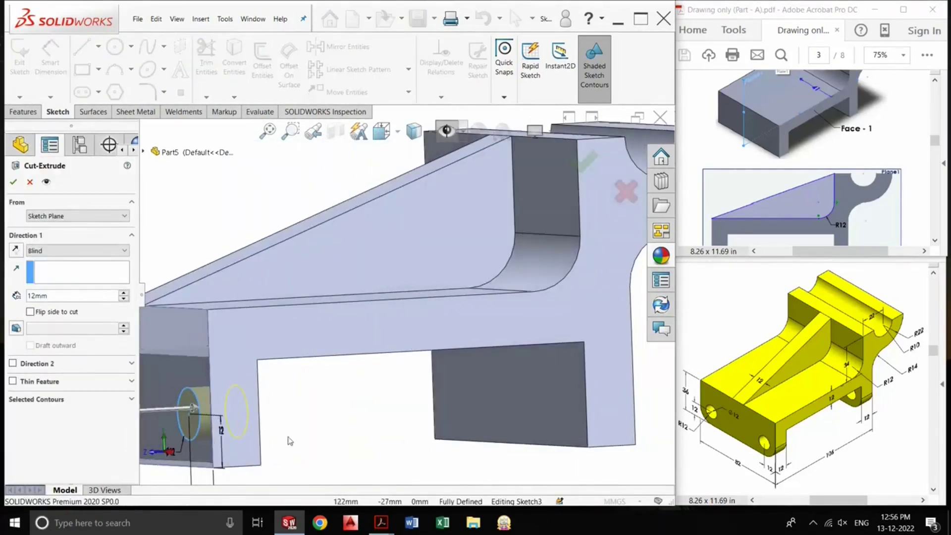
{"action": "scroll", "coordinate": [366, 343], "scroll_direction": "up", "scroll_amount": 3}
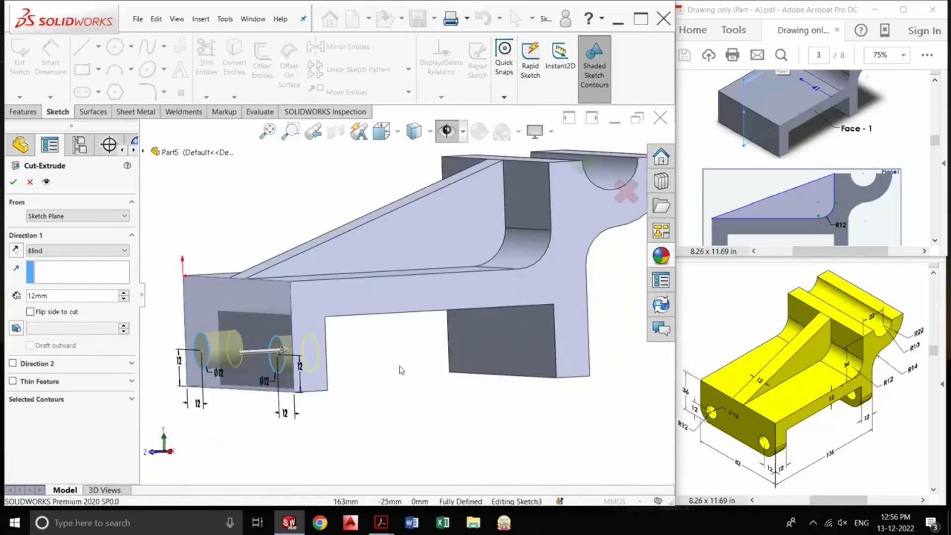
{"action": "left_click", "coordinate": [54, 251]}
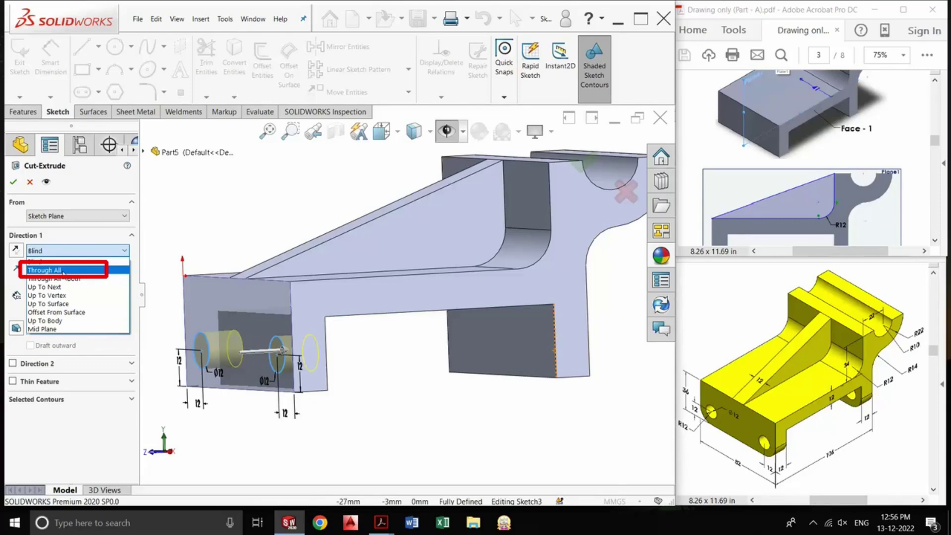
{"action": "left_click", "coordinate": [63, 271]}
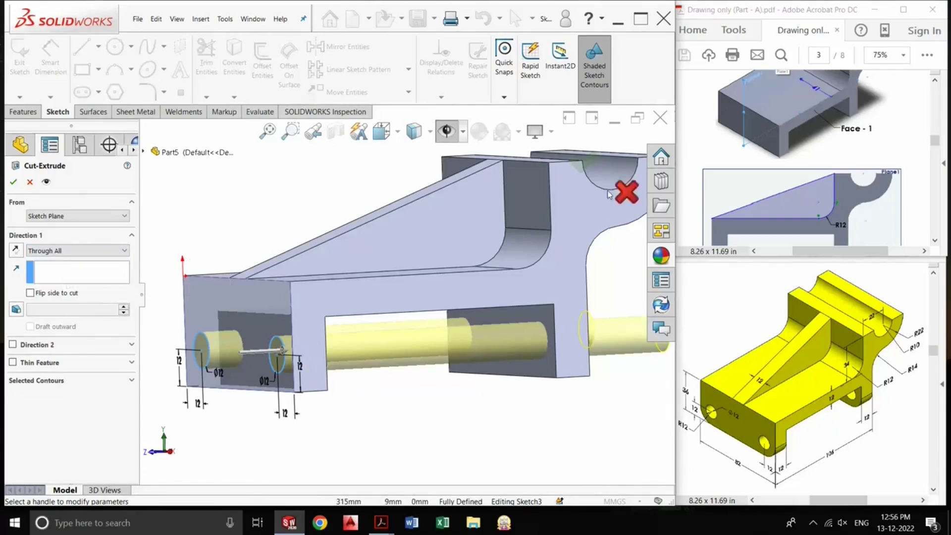
{"action": "left_click", "coordinate": [584, 166]}
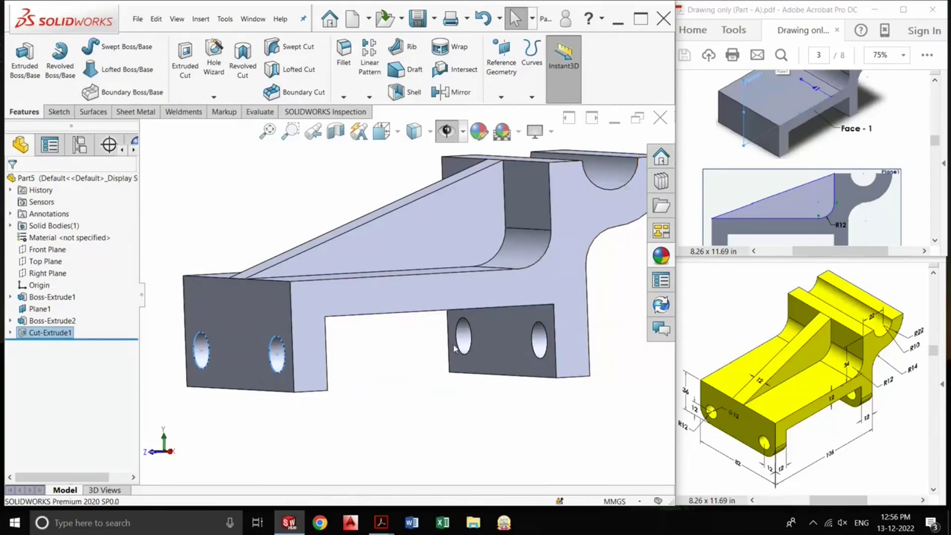
{"action": "key", "text": "space"}
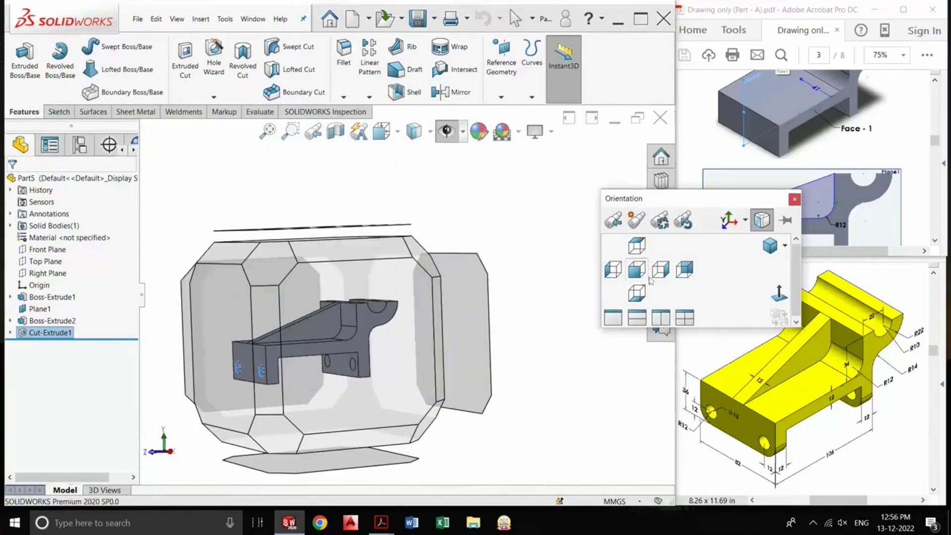
- Switch to isometric, clear the hole cut selection, and orbit to show the base underside
{"action": "left_click", "coordinate": [771, 244]}
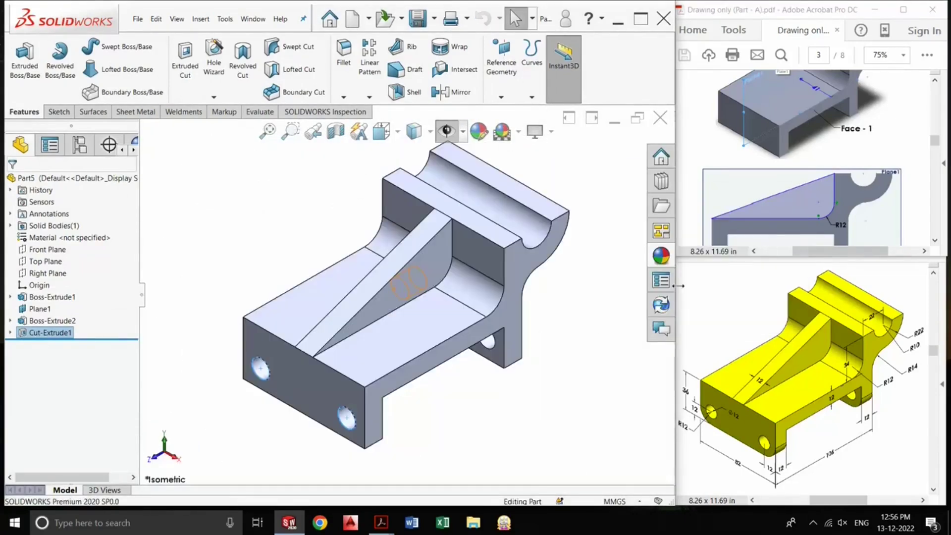
{"action": "left_click", "coordinate": [584, 360]}
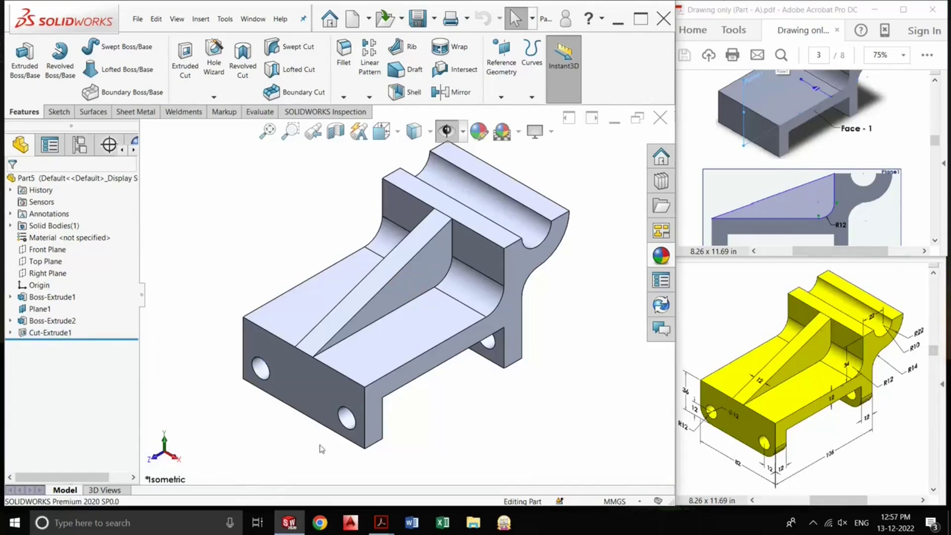
{"action": "middle_click_drag", "start_coordinate": [345, 448], "coordinate": [399, 352]}
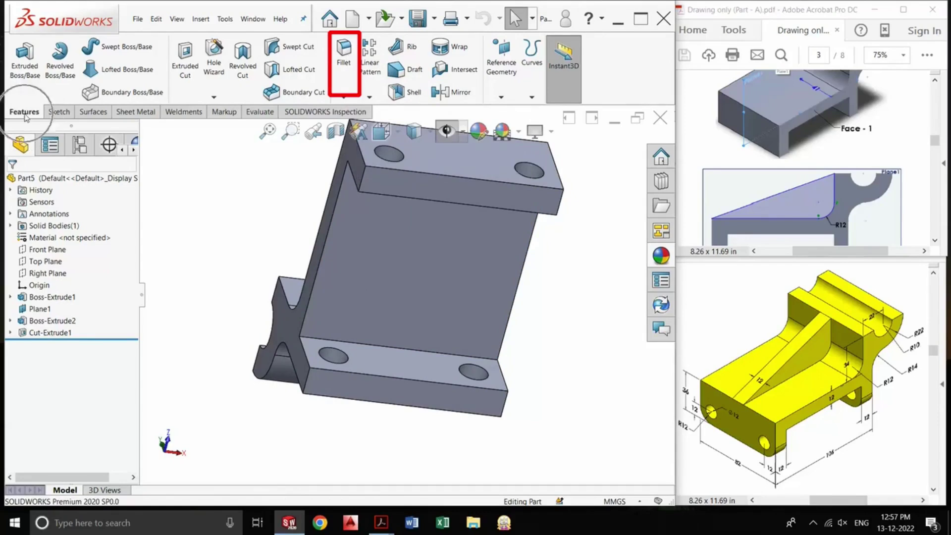
- Fillet the four outer base corner edges with a 12 mm radius
{"action": "left_click", "coordinate": [343, 52]}
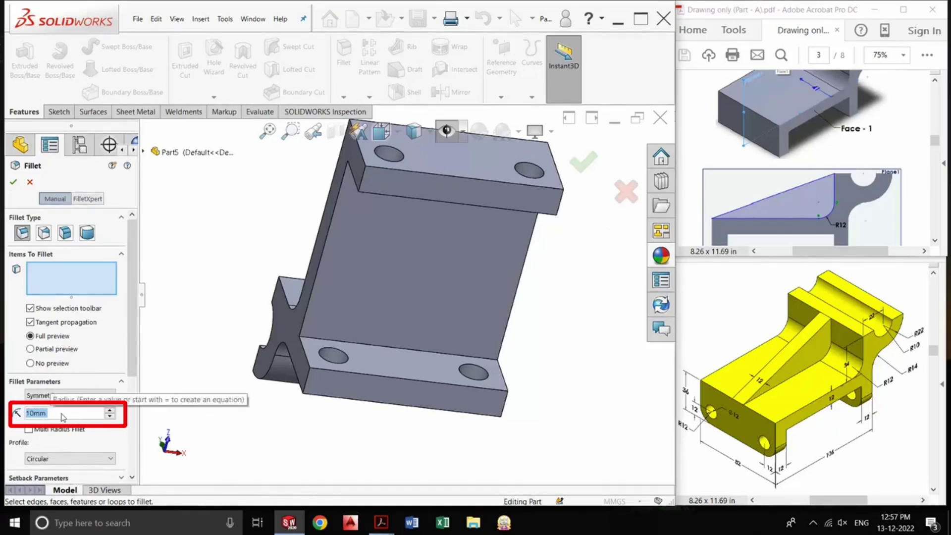
{"action": "type", "text": "12"}
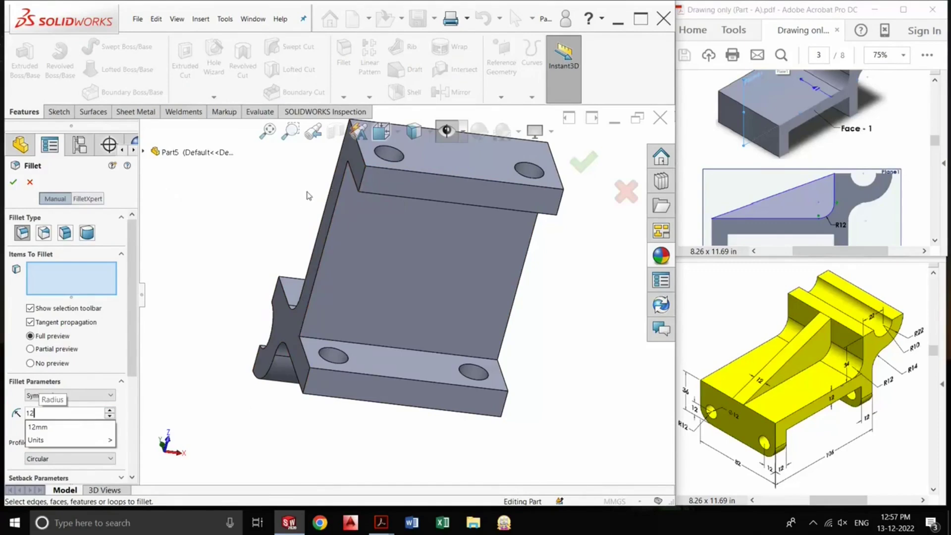
{"action": "left_click", "coordinate": [362, 186]}
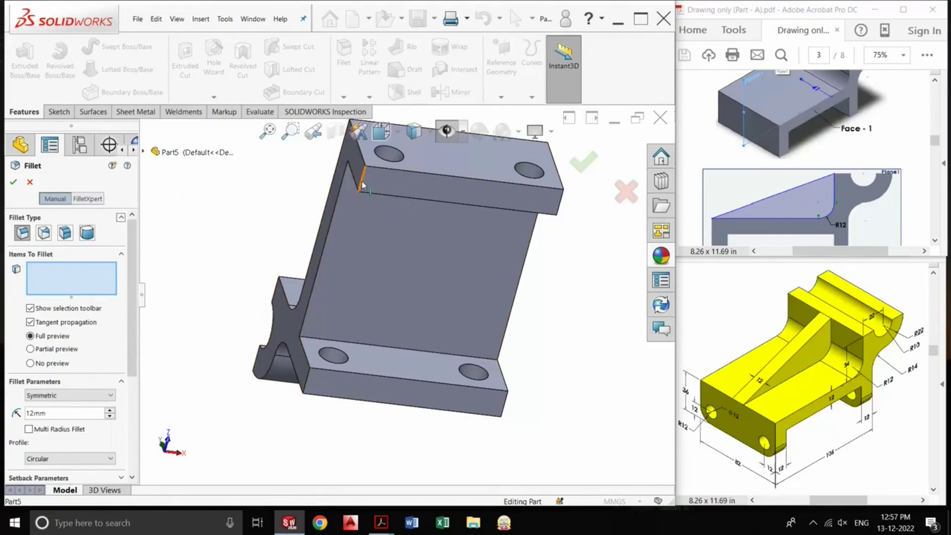
{"action": "left_click", "coordinate": [560, 207]}
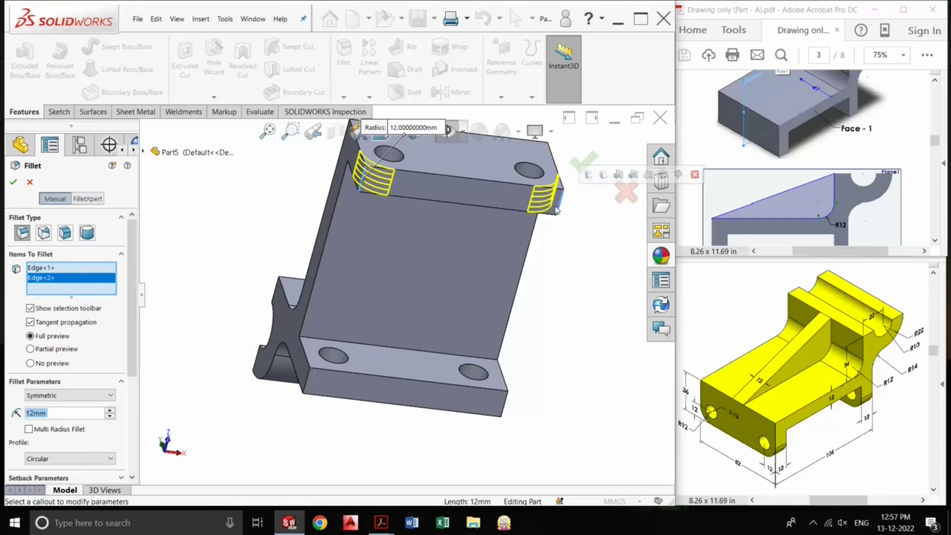
{"action": "left_click", "coordinate": [307, 386]}
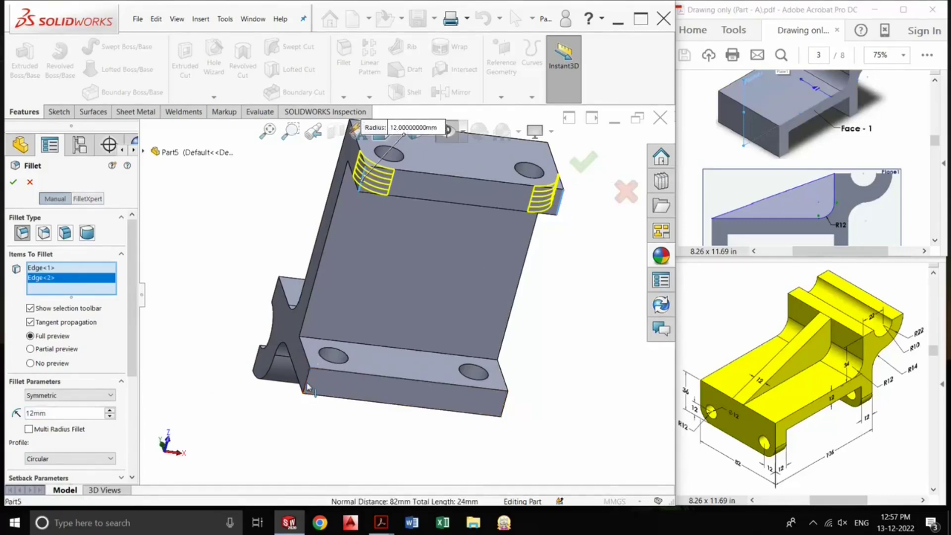
{"action": "left_click", "coordinate": [505, 410]}
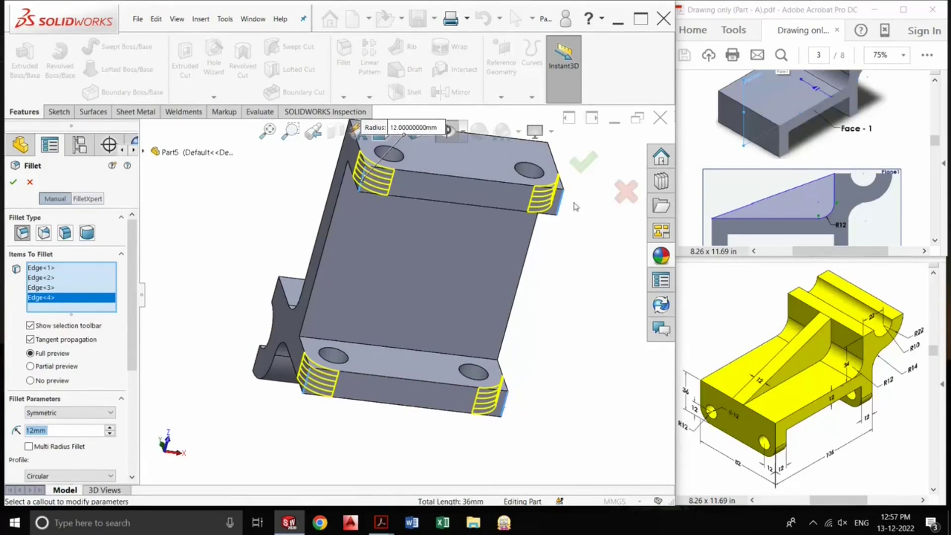
{"action": "left_click", "coordinate": [577, 164]}
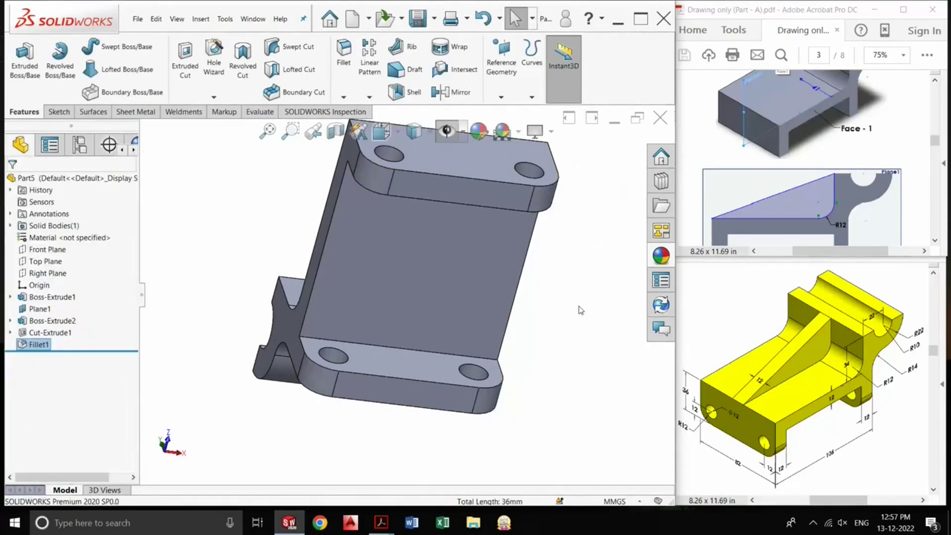
- Return to the isometric view and open Edit Appearance for the filleted bracket
{"action": "key", "text": "space"}
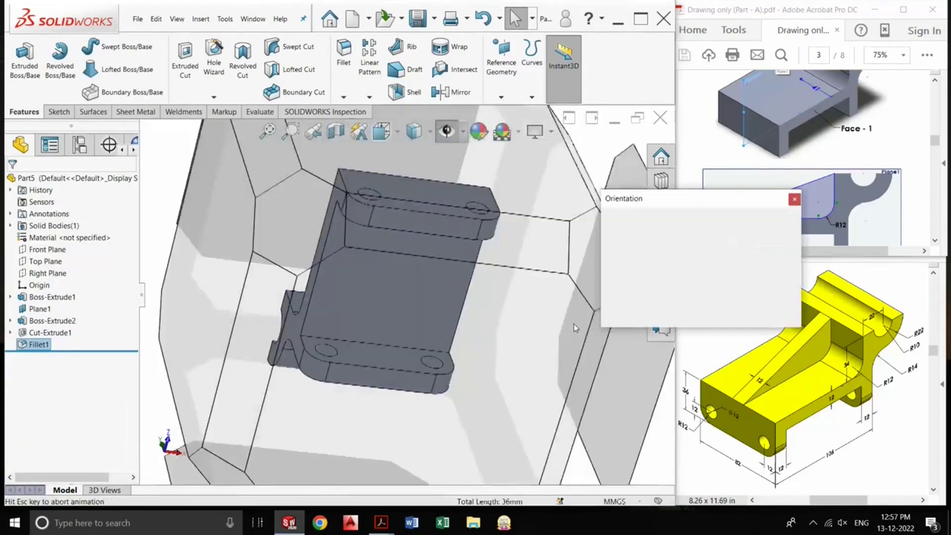
{"action": "left_click", "coordinate": [768, 251]}
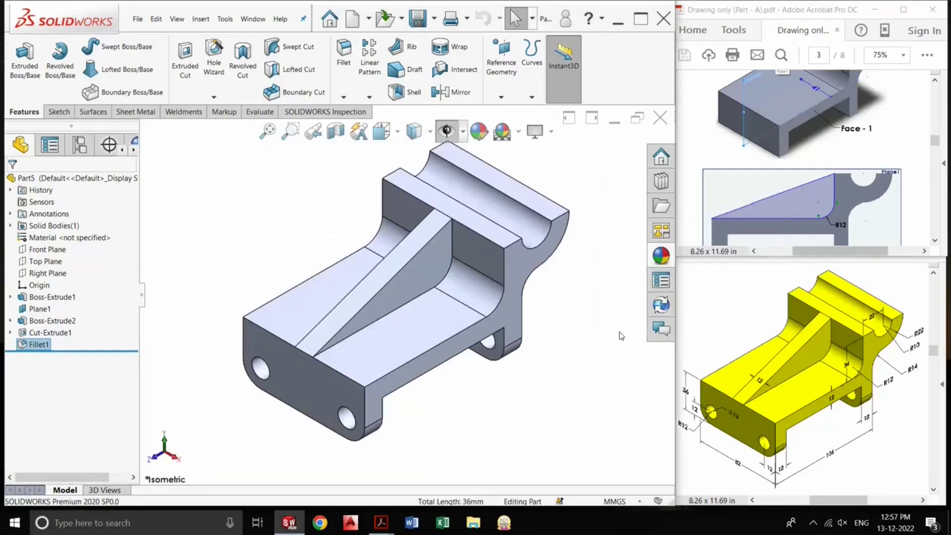
{"action": "left_click", "coordinate": [482, 136]}
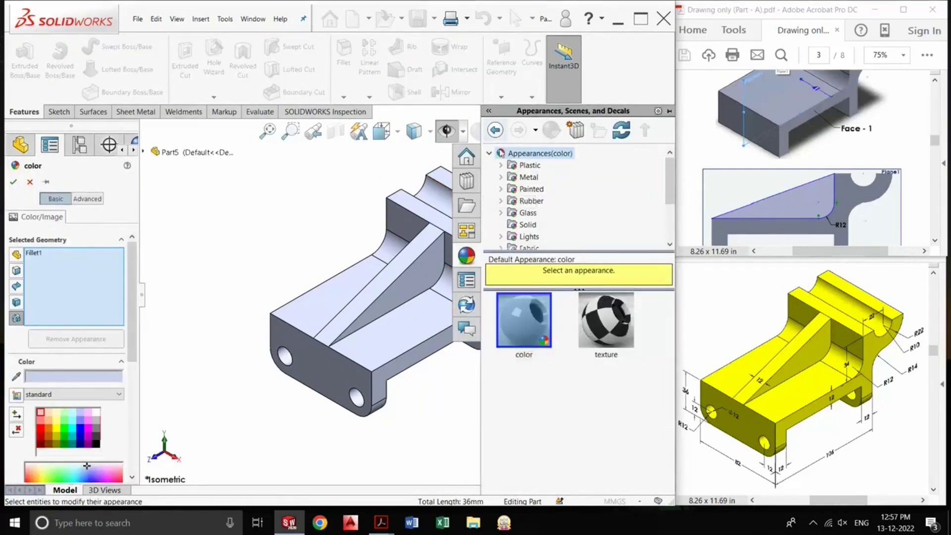
- Apply the solid Yellow appearance to the base body, the rib and the hole cut faces
{"action": "left_click", "coordinate": [529, 225]}
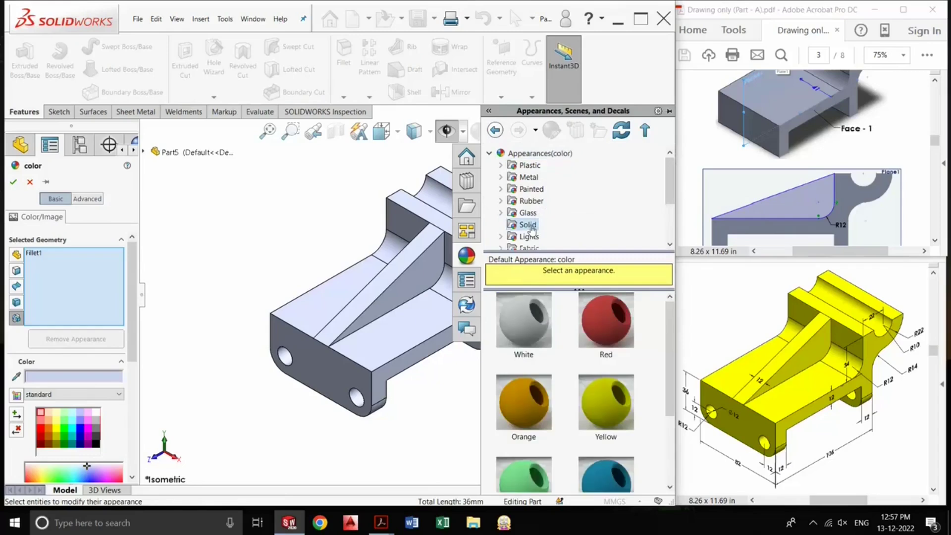
{"action": "left_click", "coordinate": [612, 420]}
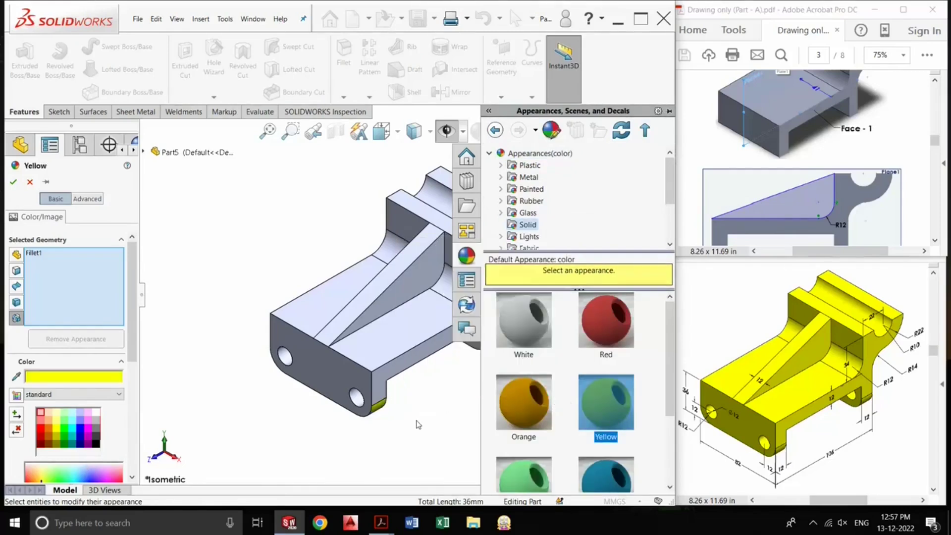
{"action": "left_click", "coordinate": [421, 336]}
{"action": "left_click", "coordinate": [405, 281]}
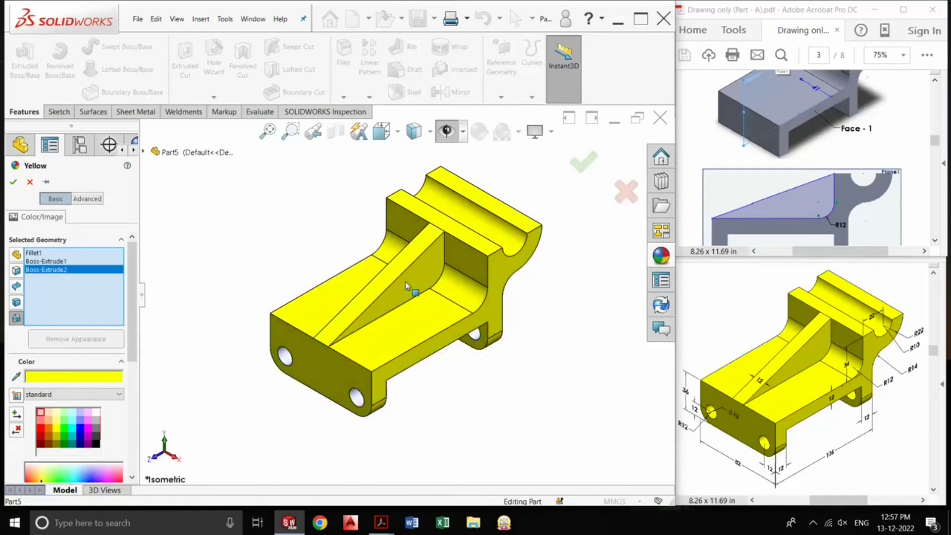
{"action": "left_click", "coordinate": [360, 402]}
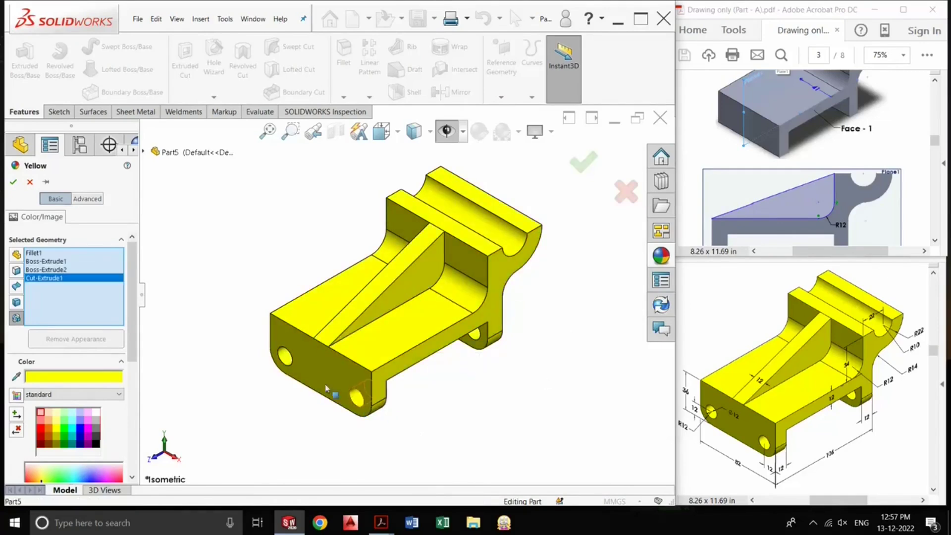